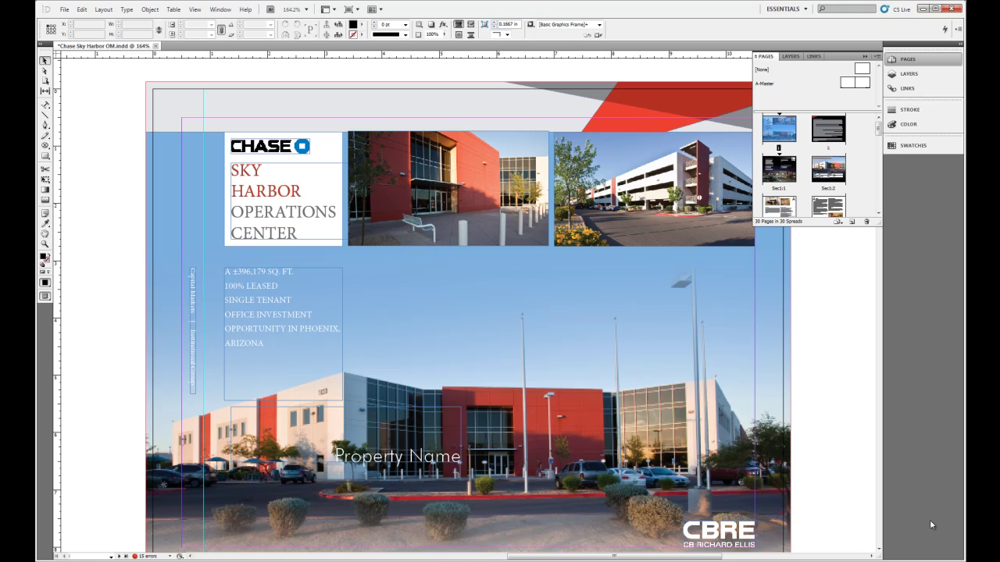
Step: Open the New Document dialog with Ctrl+N
key("ctrl+n")
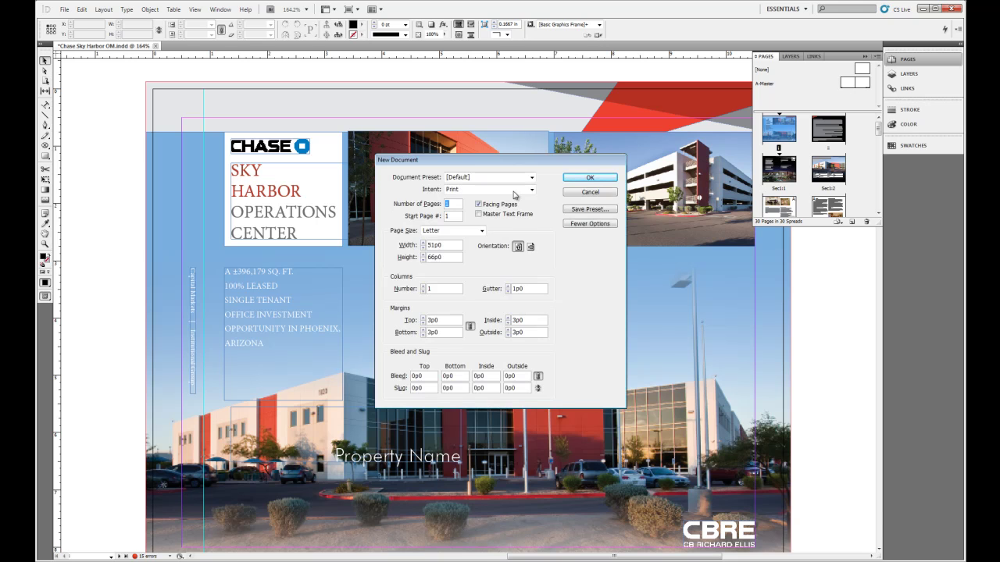
Step: Create a default Letter document and draw a rising freehand Pencil curve, redrawing it once
left_click(598, 179)
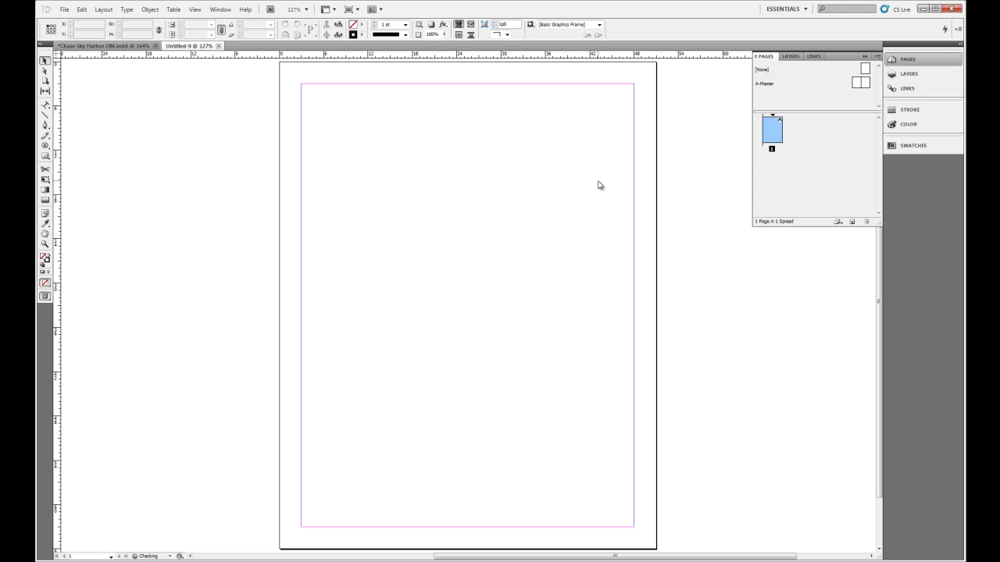
left_click(44, 135)
mouse_move(612, 128)
left_mouse_down()
mouse_move(511, 132)
mouse_move(454, 278)
mouse_move(279, 305)
left_mouse_up()
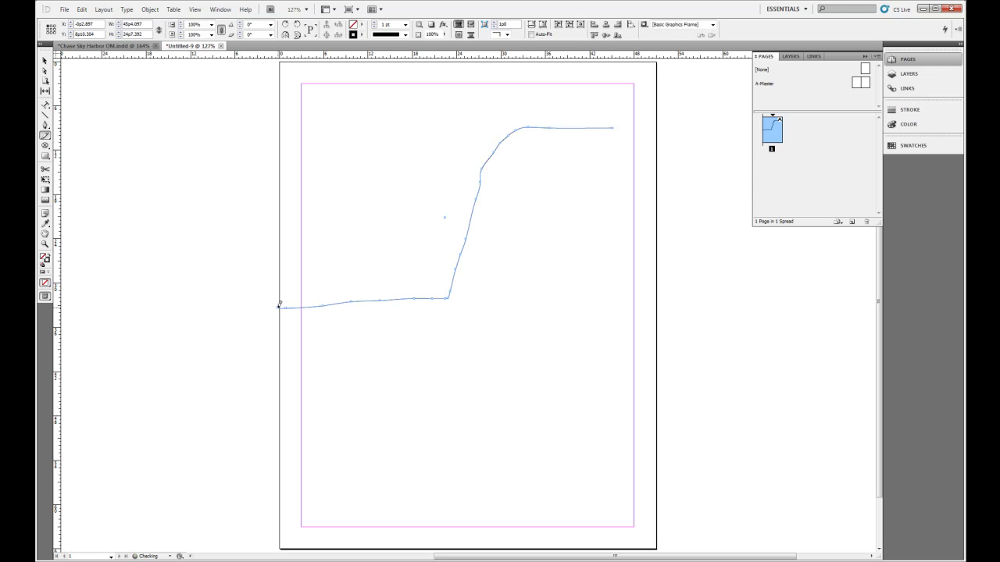
key("ctrl+z")
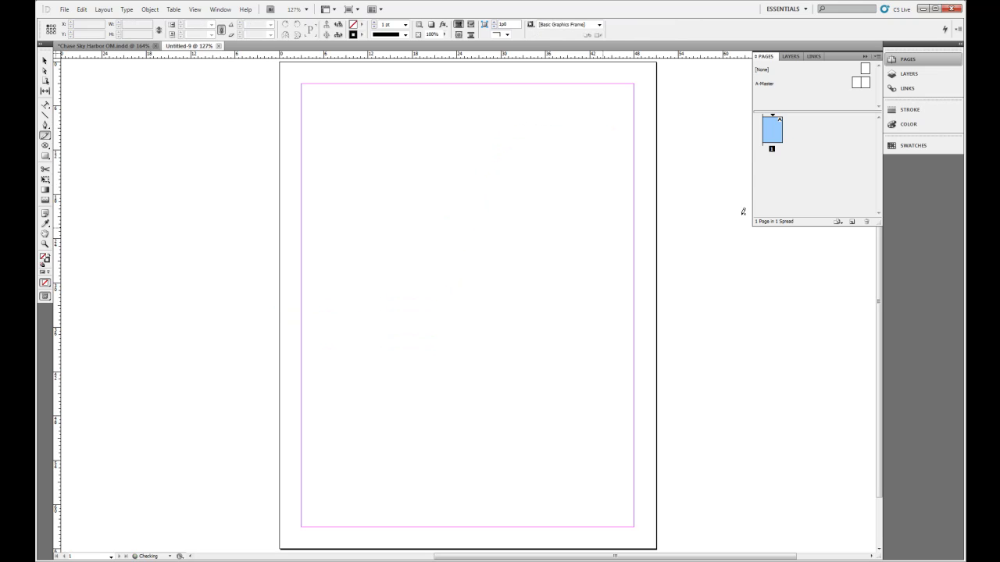
mouse_move(617, 137)
left_mouse_down()
mouse_move(592, 167)
mouse_move(396, 235)
mouse_move(340, 299)
left_mouse_up()
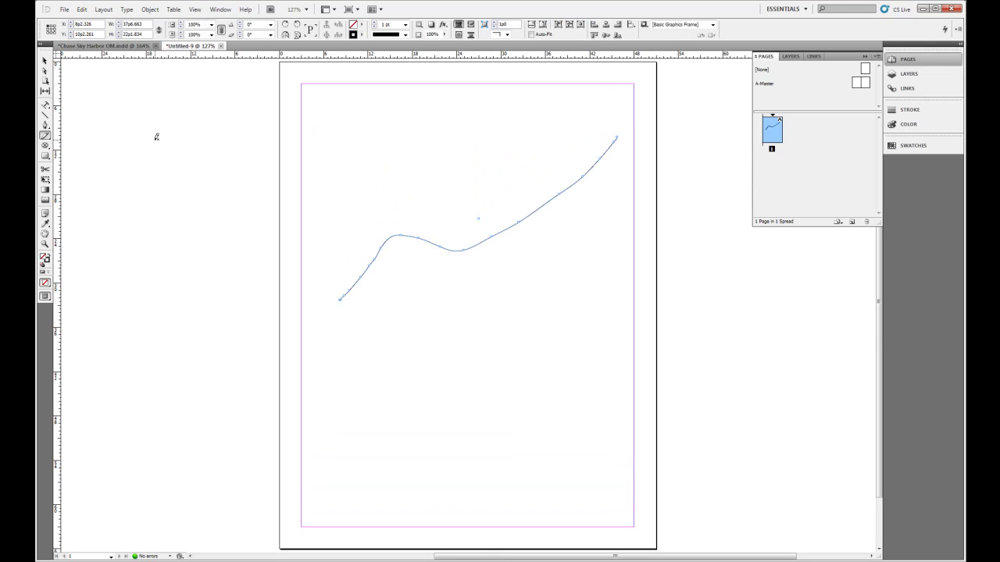
Step: Use Type on a Path to type 'The quick brown fox Jumped Over The Lazy Dog' on the curve
left_click(45, 106)
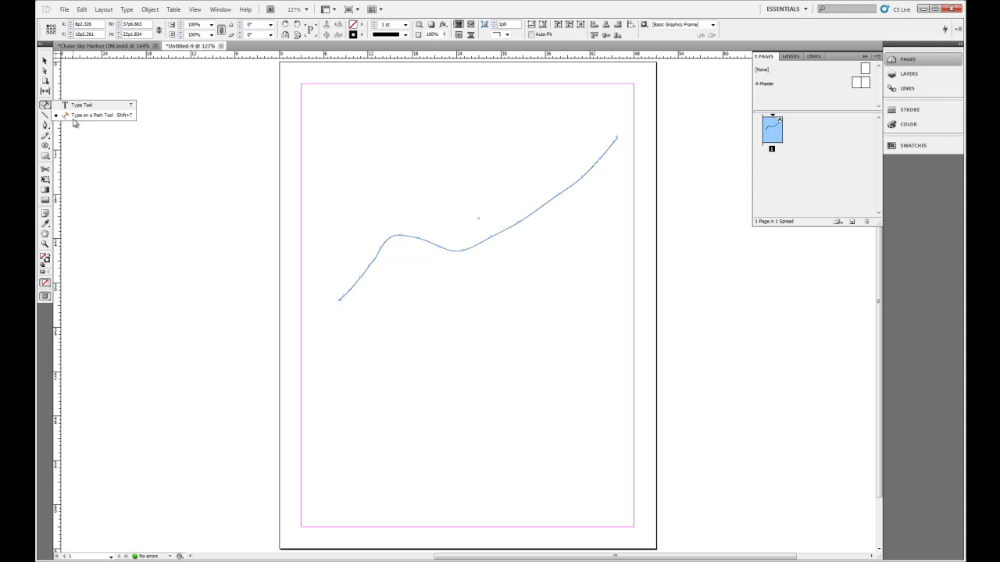
left_click(74, 117)
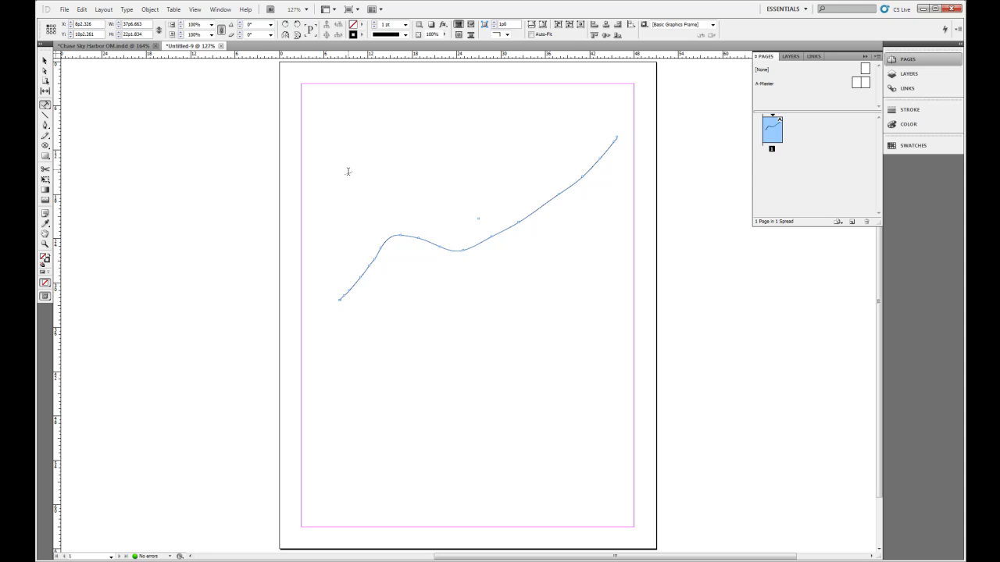
left_click(492, 234)
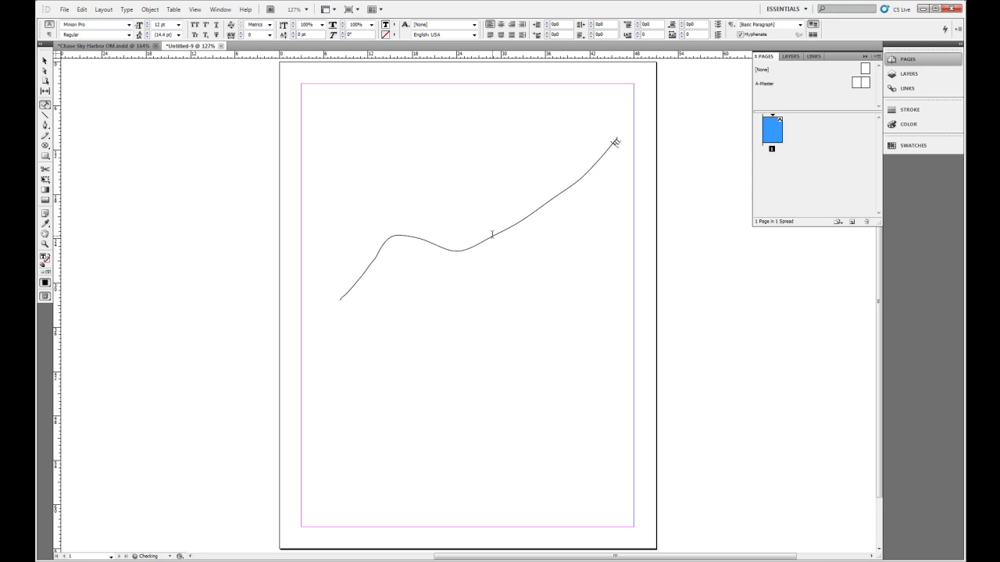
type("The quick brown fox Jumped Over The Lazy Dog")
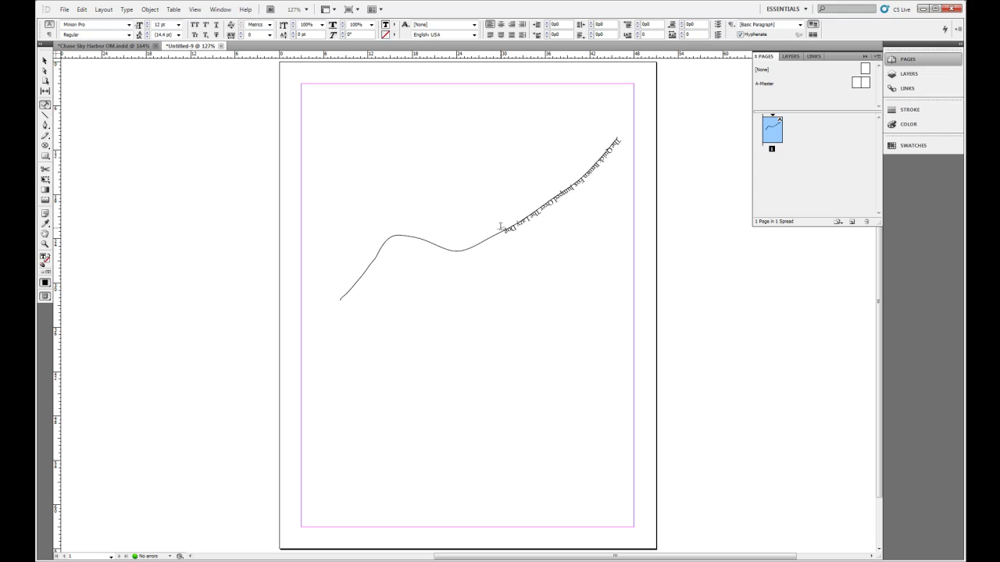
Step: Zoom in on the text at the curve's upper end and select the path
left_click(44, 243)
left_click_drag(447, 98, 661, 283)
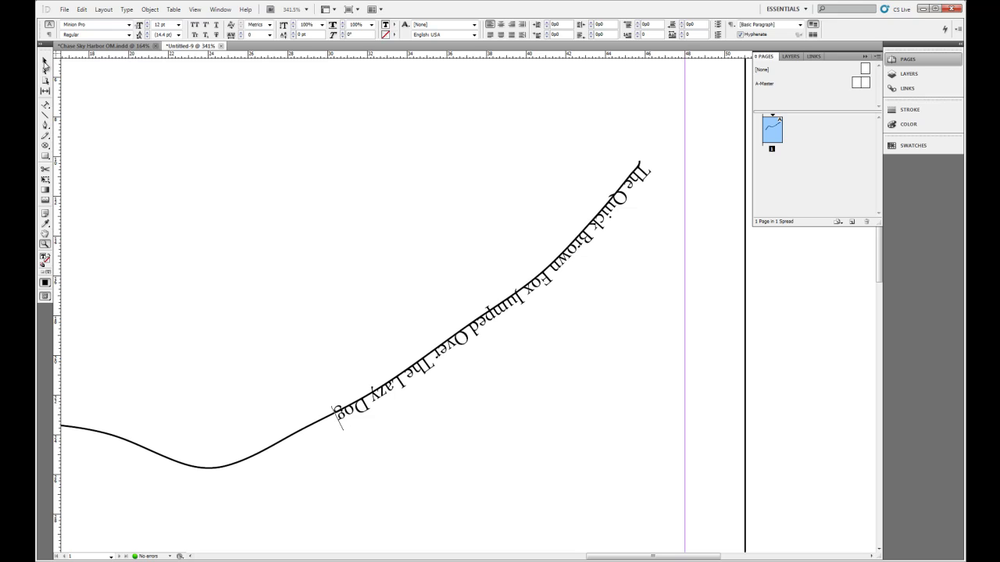
left_click(45, 61)
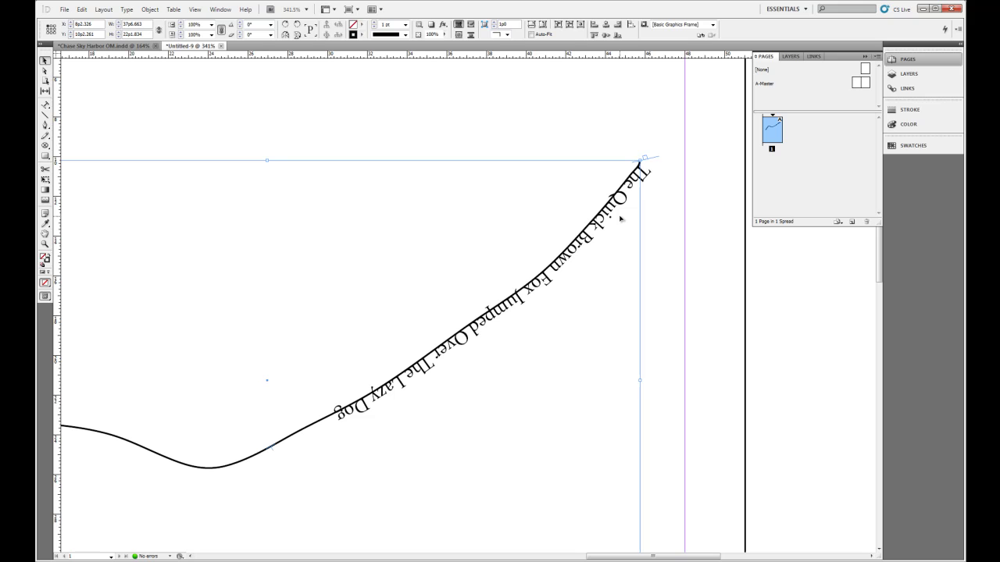
Step: Drag the path text's start bracket up the curve until only 'The Quick Brown Fox Jumped Over' fits
left_click(44, 244)
left_click(45, 61)
left_click_drag(632, 557, 559, 558)
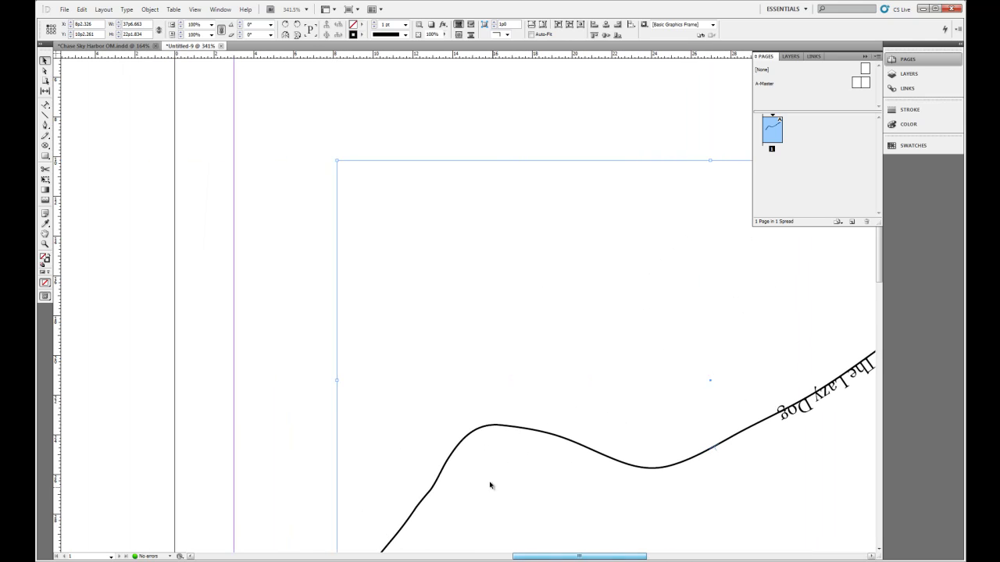
left_click_drag(880, 250, 884, 286)
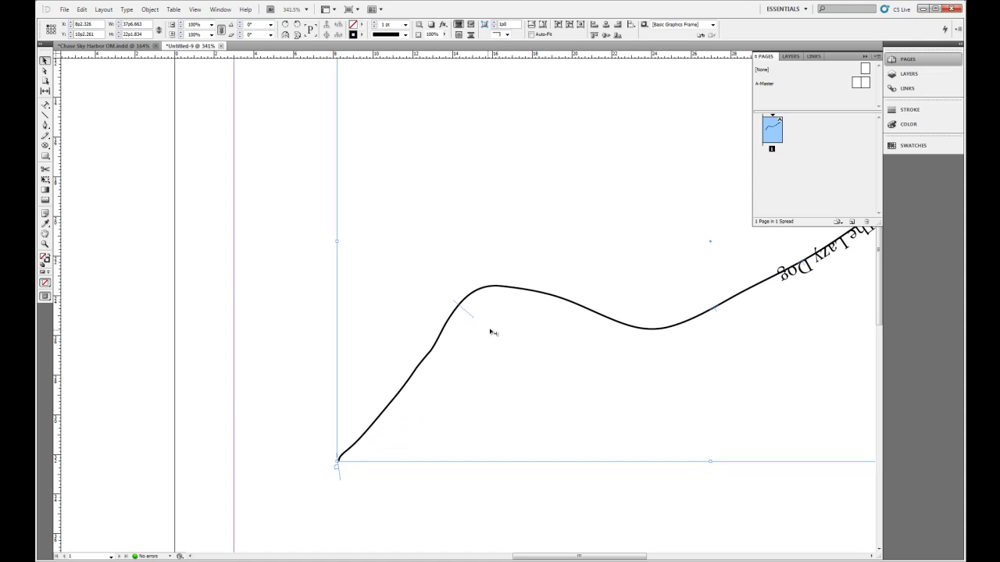
left_click_drag(555, 325, 736, 343)
left_click_drag(579, 557, 661, 557)
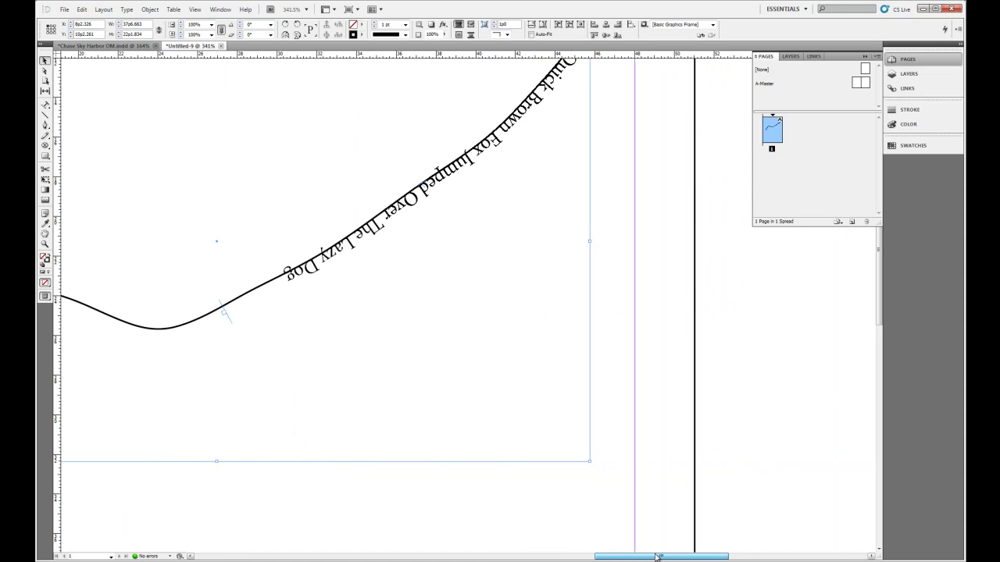
left_click_drag(881, 274, 881, 249)
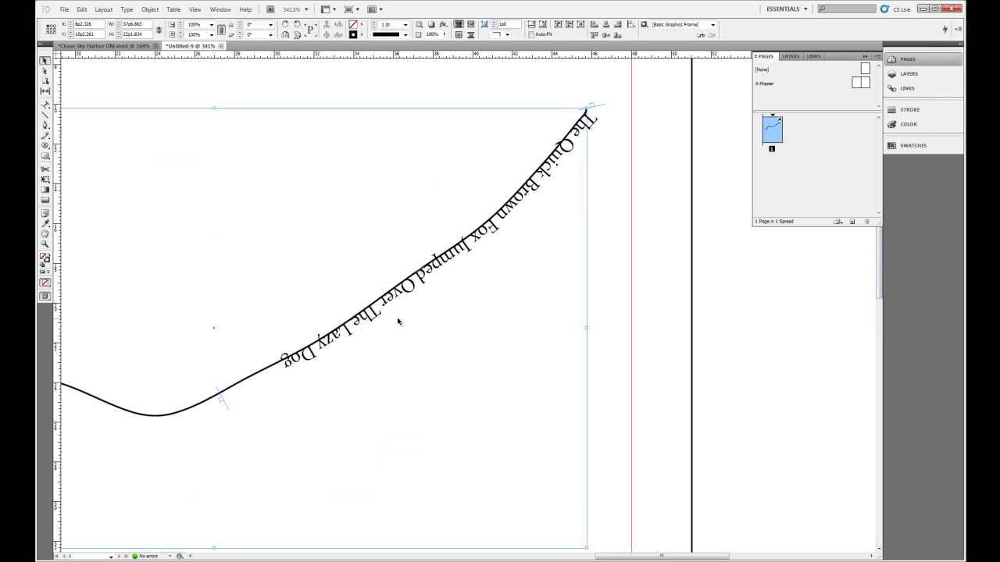
left_click_drag(229, 409, 377, 356)
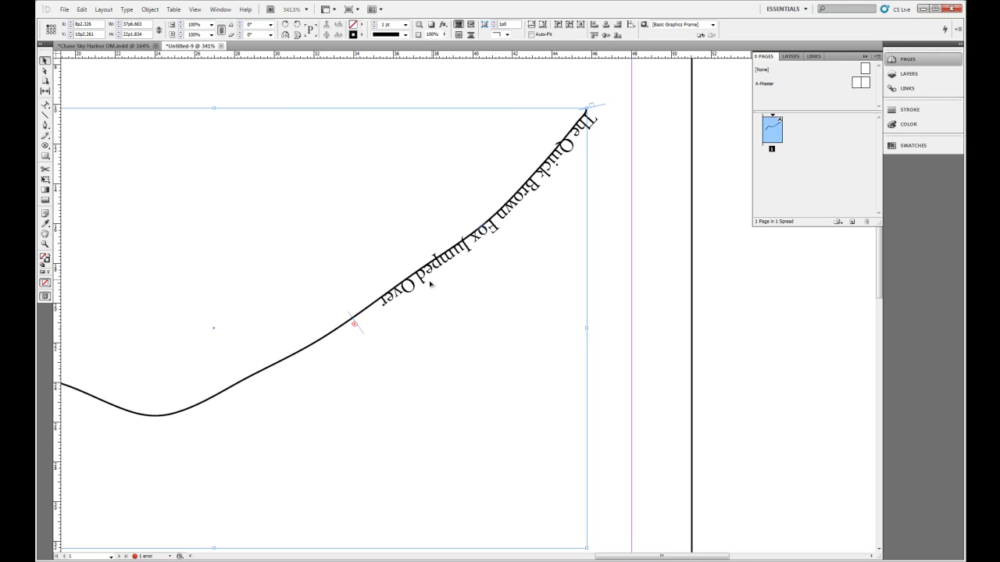
Step: Drag the text's start and end brackets down so the full sentence spans the curve's middle dip
left_click_drag(364, 334, 256, 415)
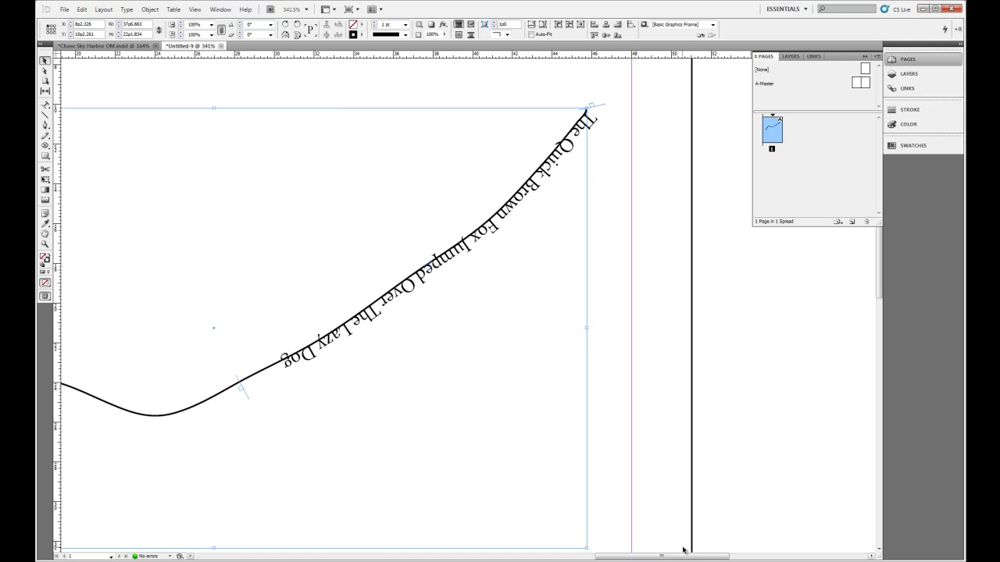
left_click_drag(680, 558, 636, 558)
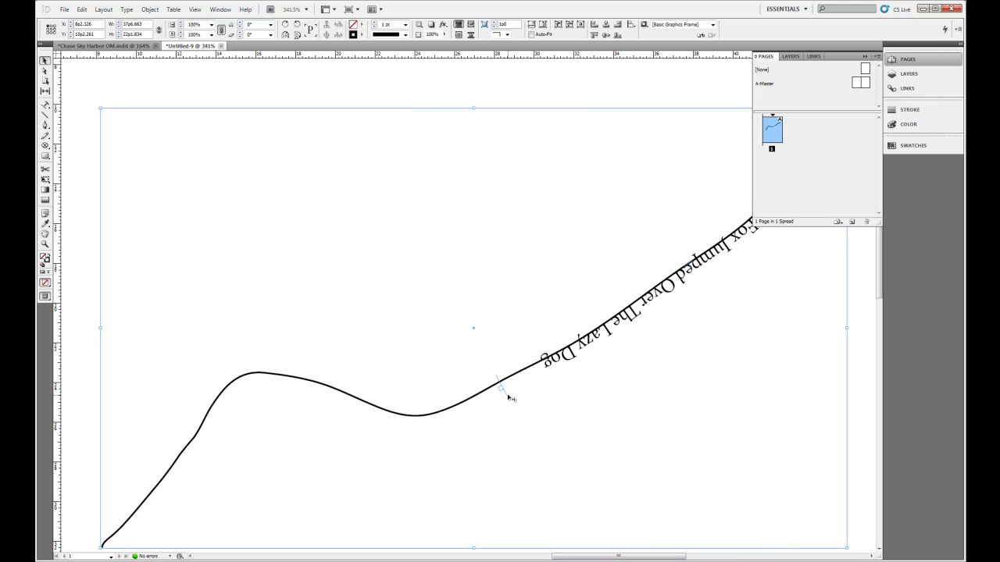
left_click_drag(511, 398, 254, 419)
left_click_drag(633, 558, 659, 558)
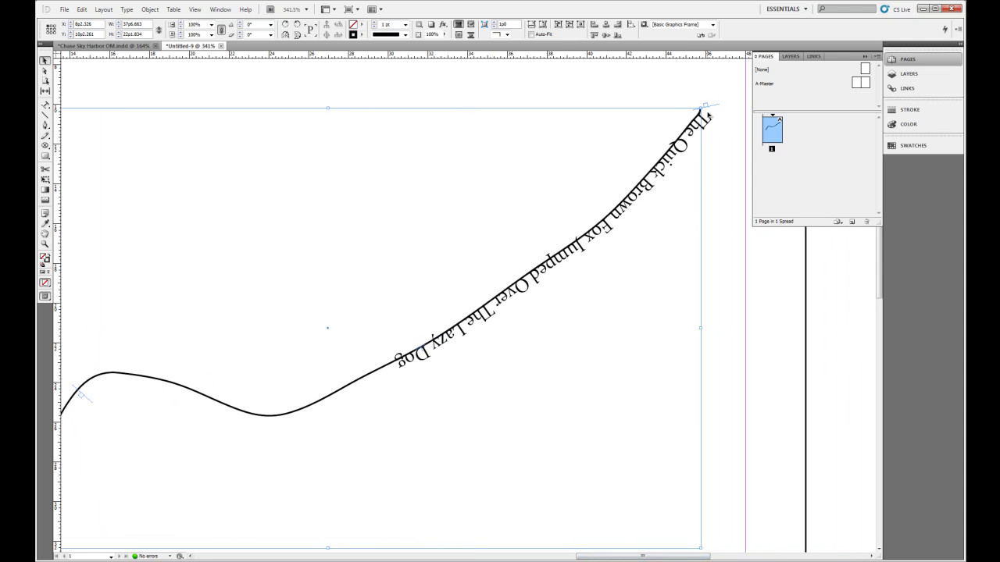
left_click_drag(717, 108, 542, 325)
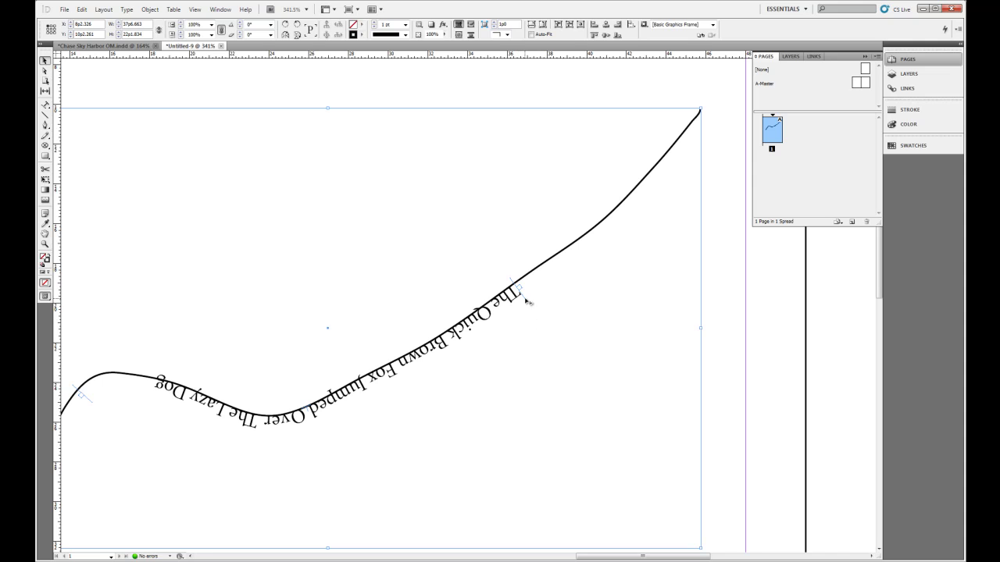
left_click_drag(477, 335, 473, 335)
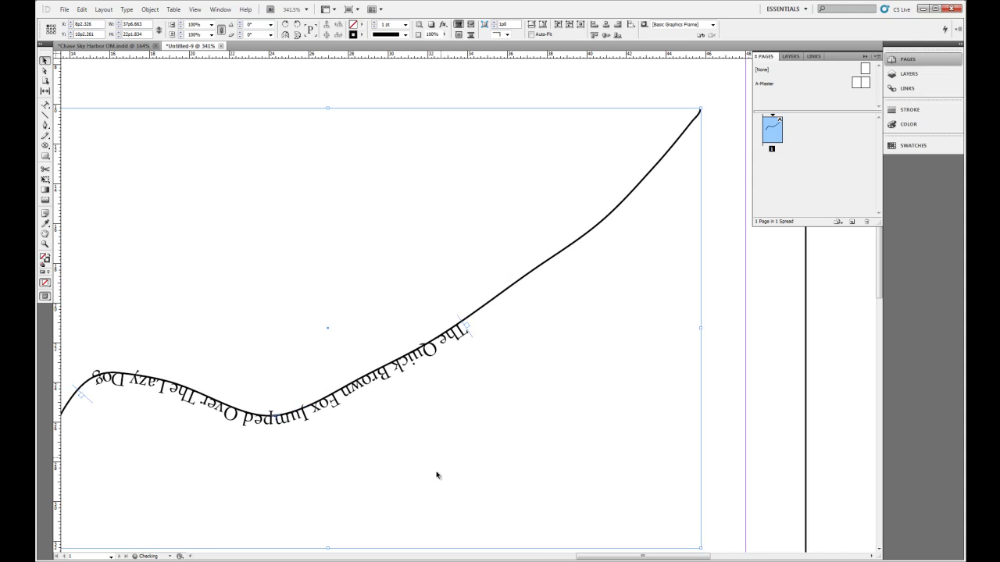
left_click_drag(576, 558, 564, 558)
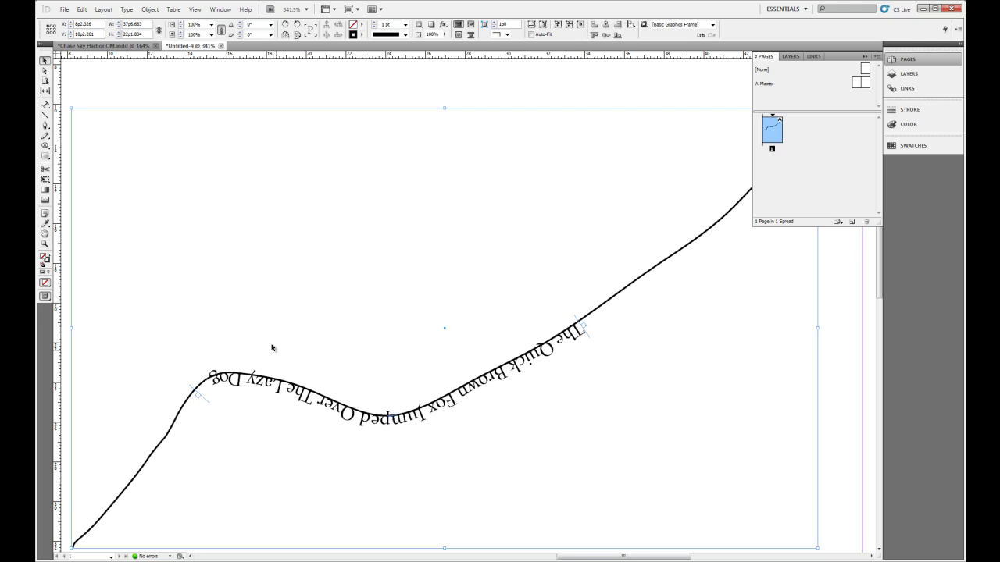
left_click(126, 9)
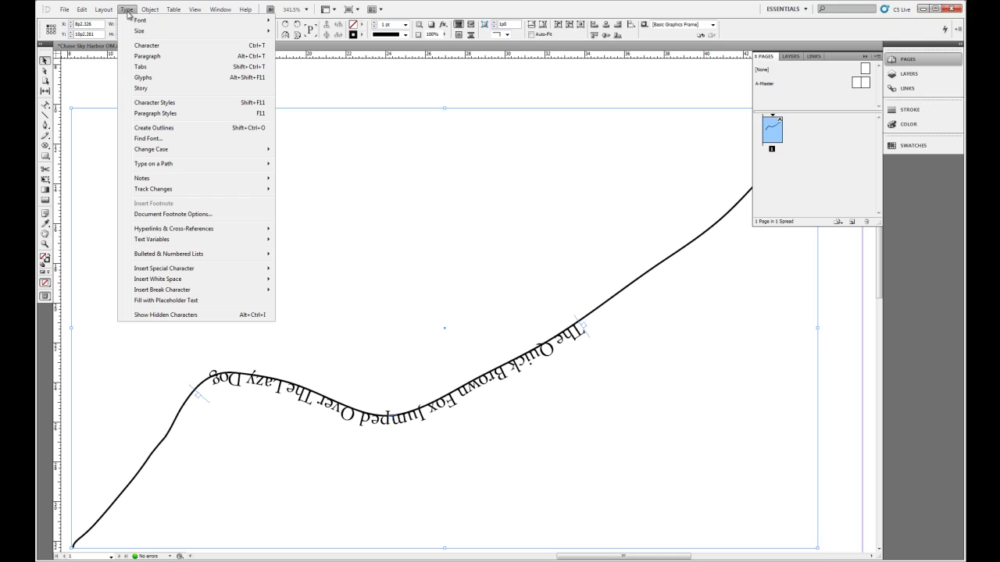
mouse_move(190, 179)
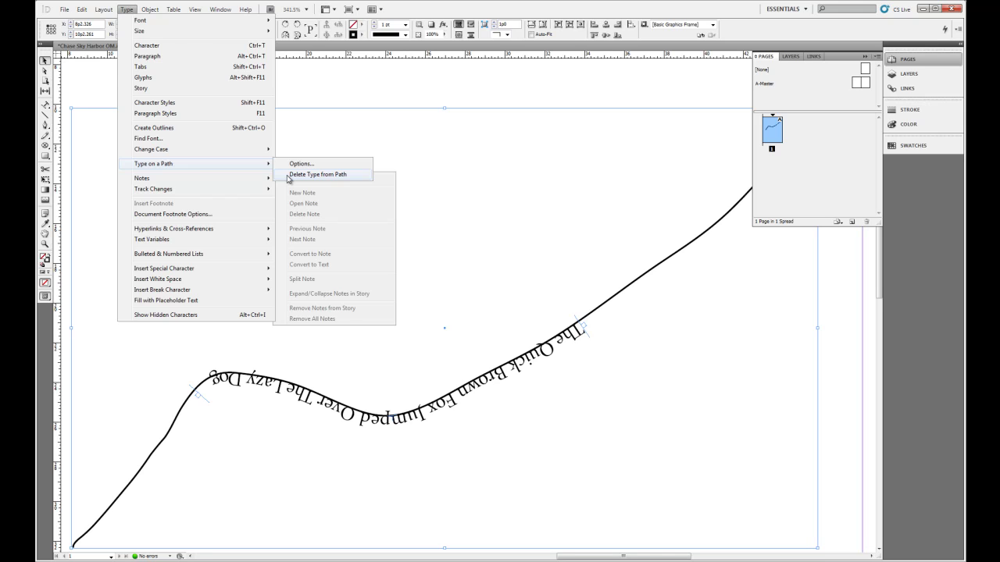
left_click(318, 174)
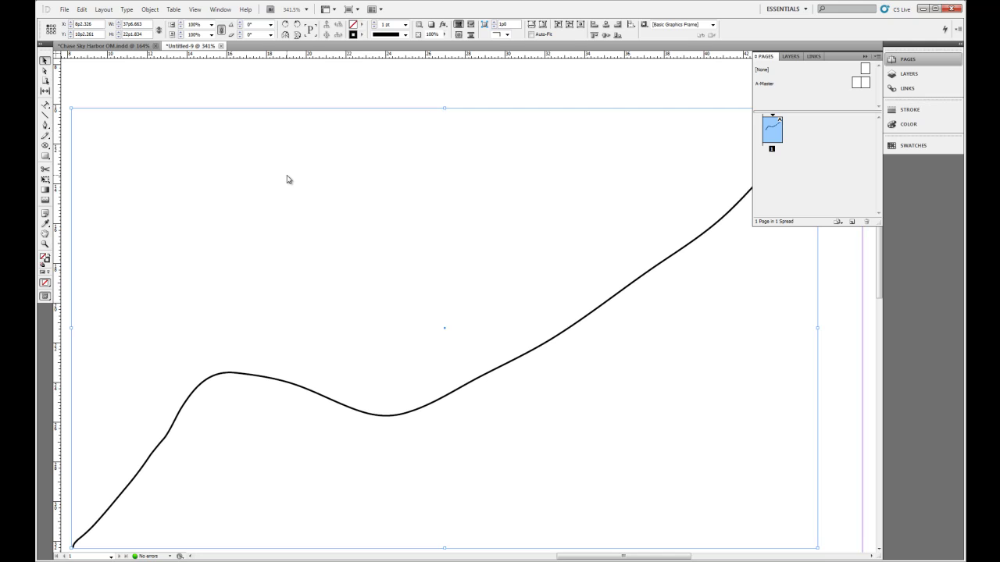
key("ctrl+z")
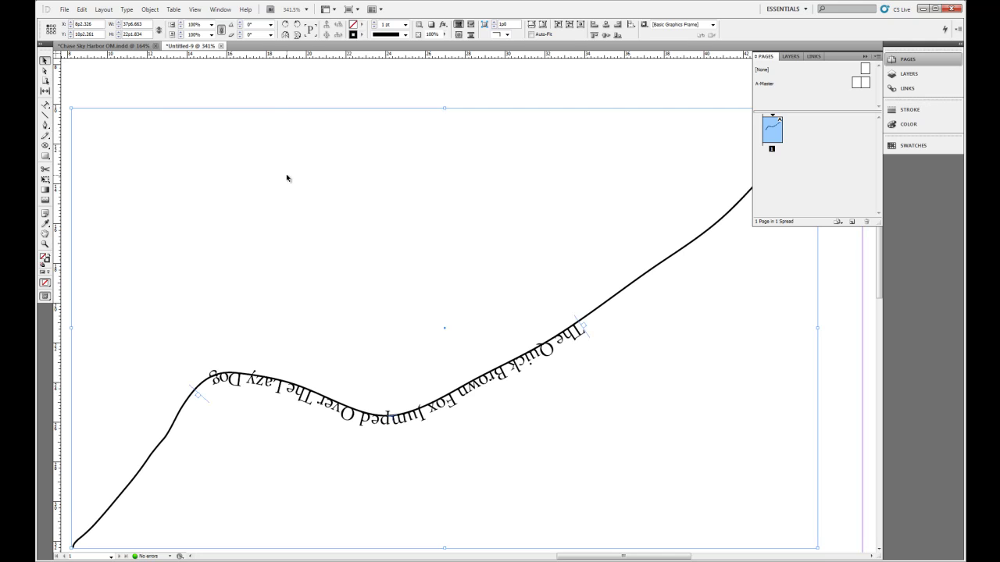
left_click(127, 9)
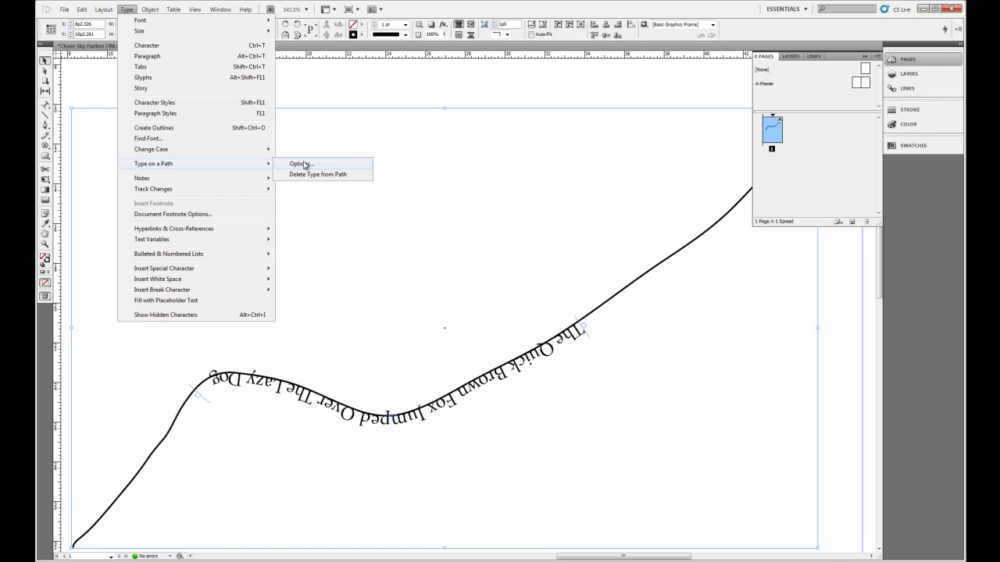
Step: In Type on a Path Options, try Skew, 3D Ribbon, Stair Step and Gravity effects, ending on Rainbow
left_click(304, 164)
left_click_drag(509, 301, 383, 181)
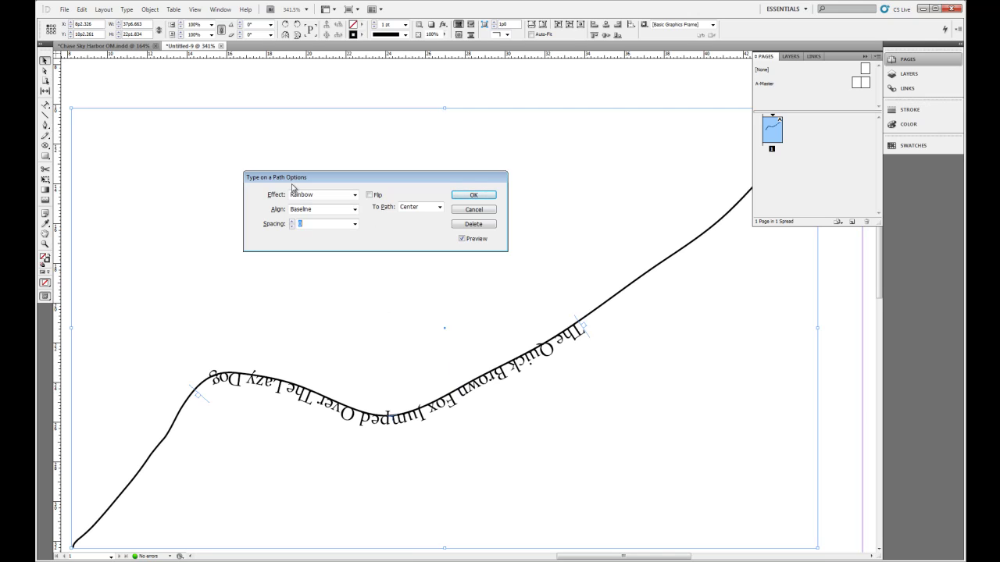
left_click(354, 197)
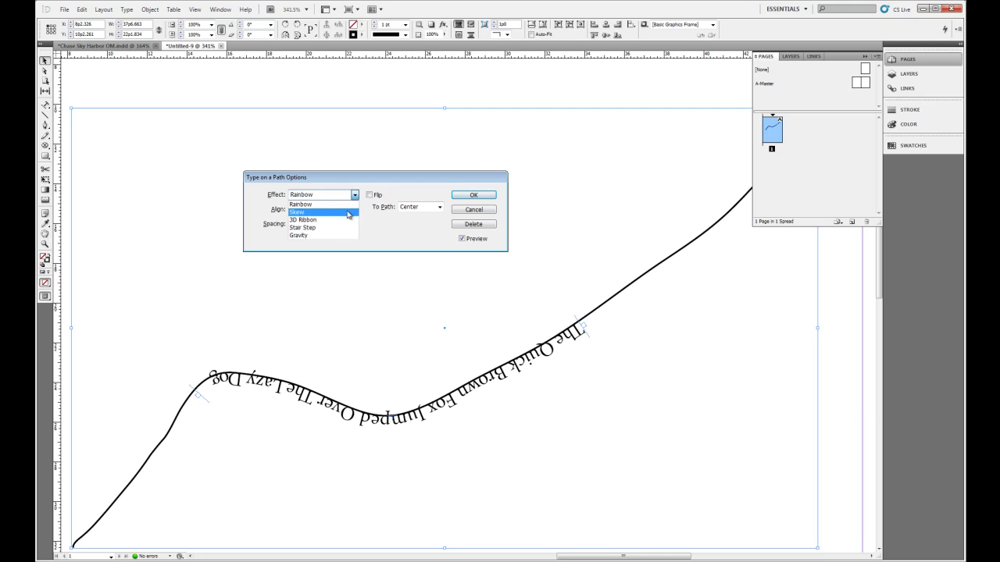
left_click(348, 213)
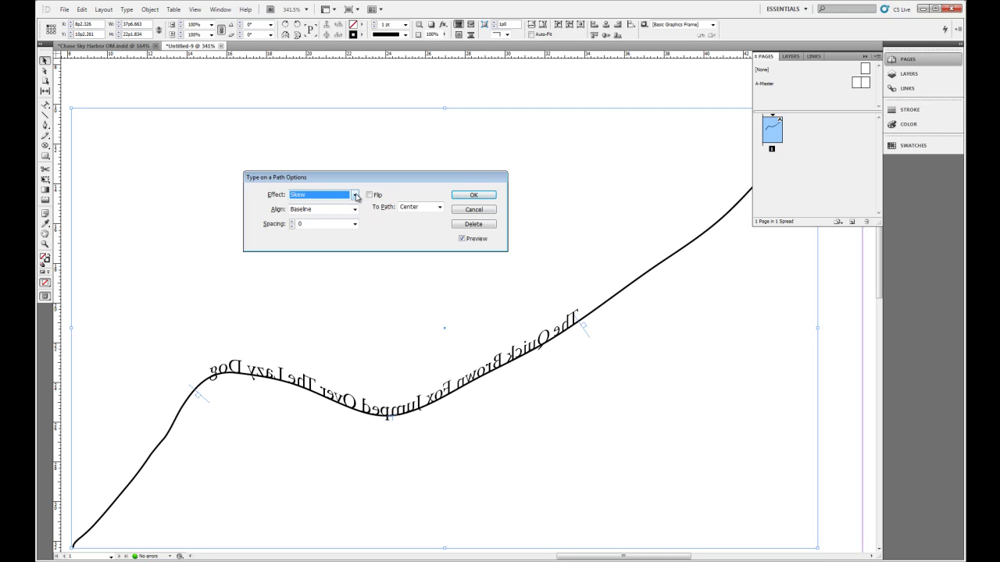
left_click(356, 197)
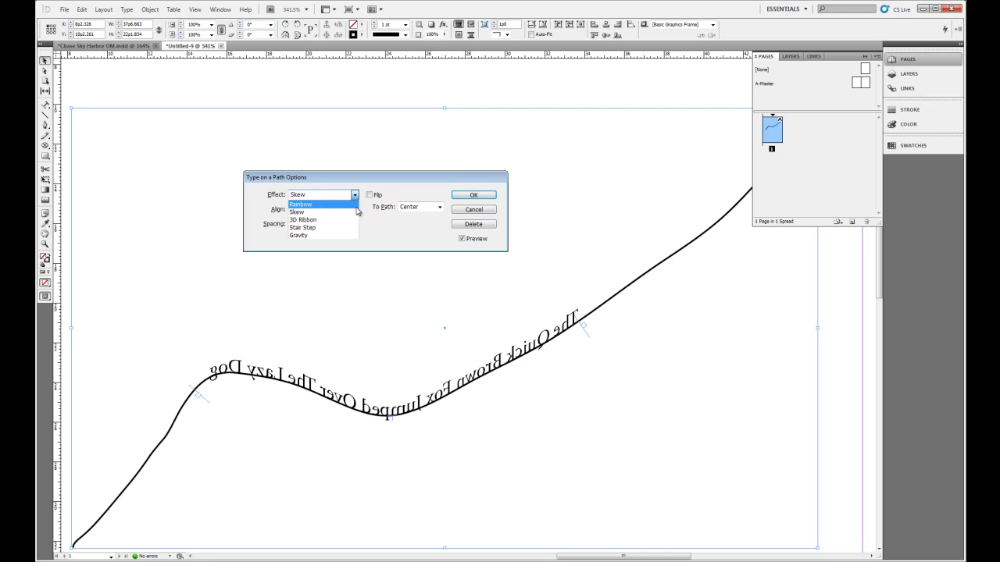
left_click(354, 221)
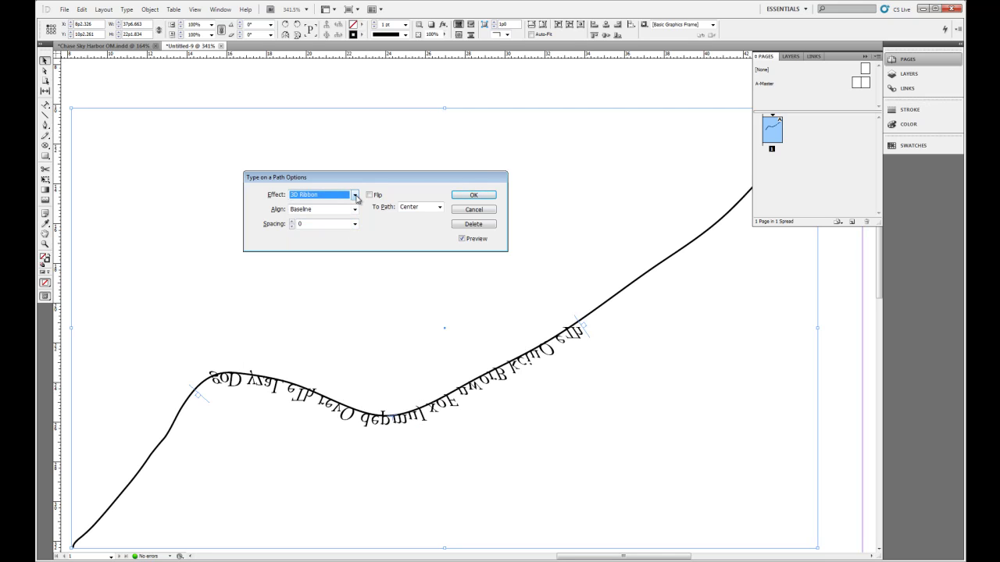
left_click(356, 198)
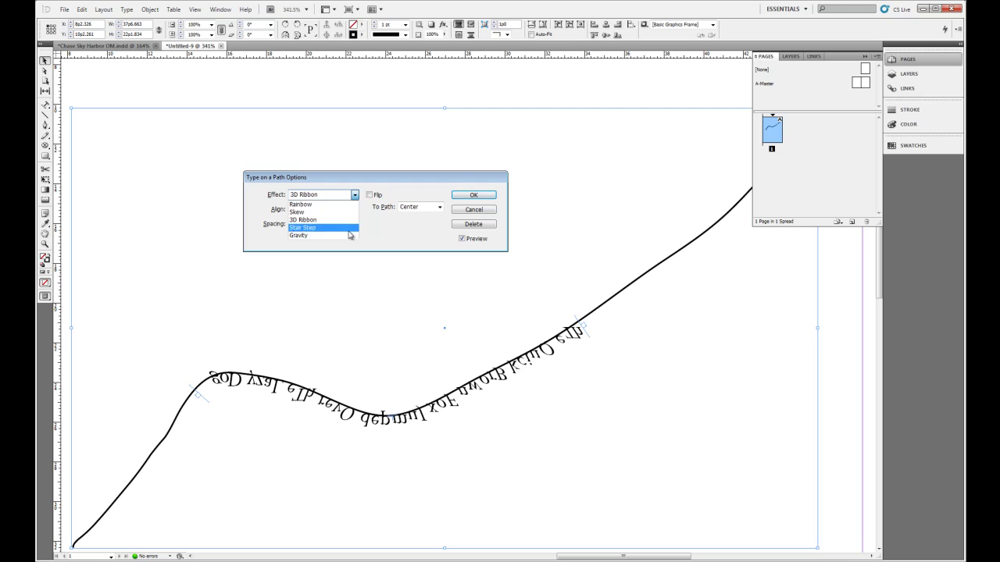
left_click(355, 228)
left_click(355, 196)
left_click(355, 236)
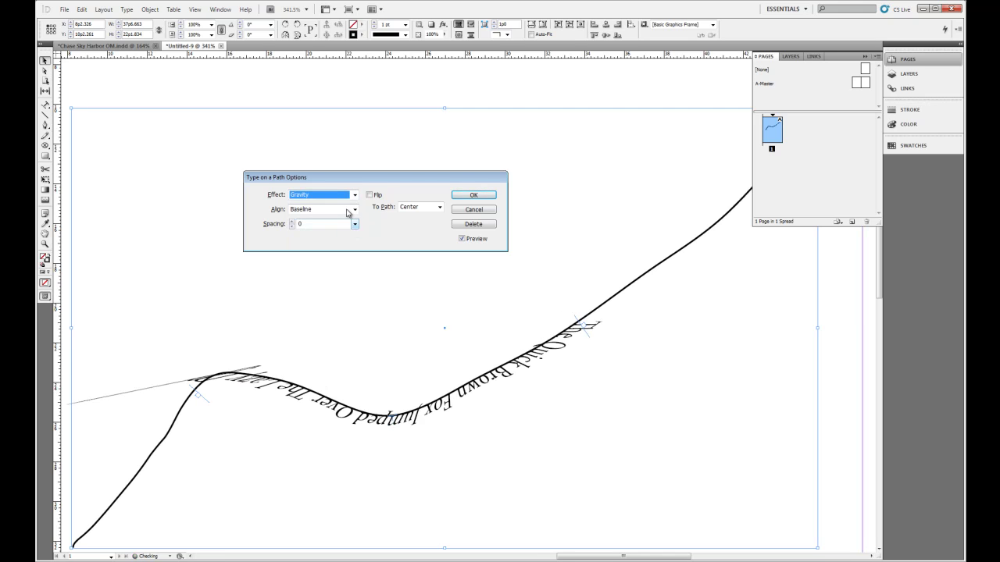
left_click(356, 195)
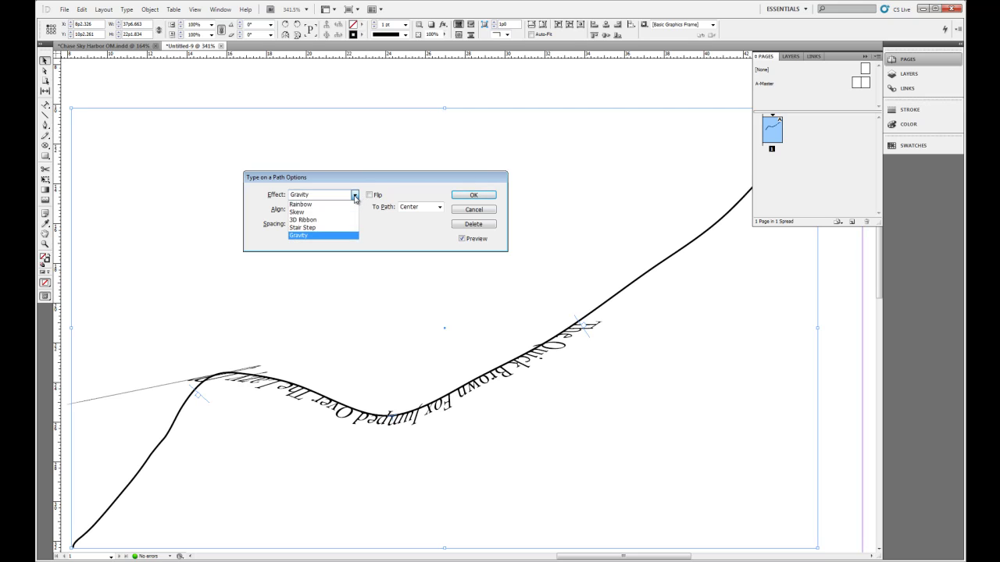
left_click(348, 204)
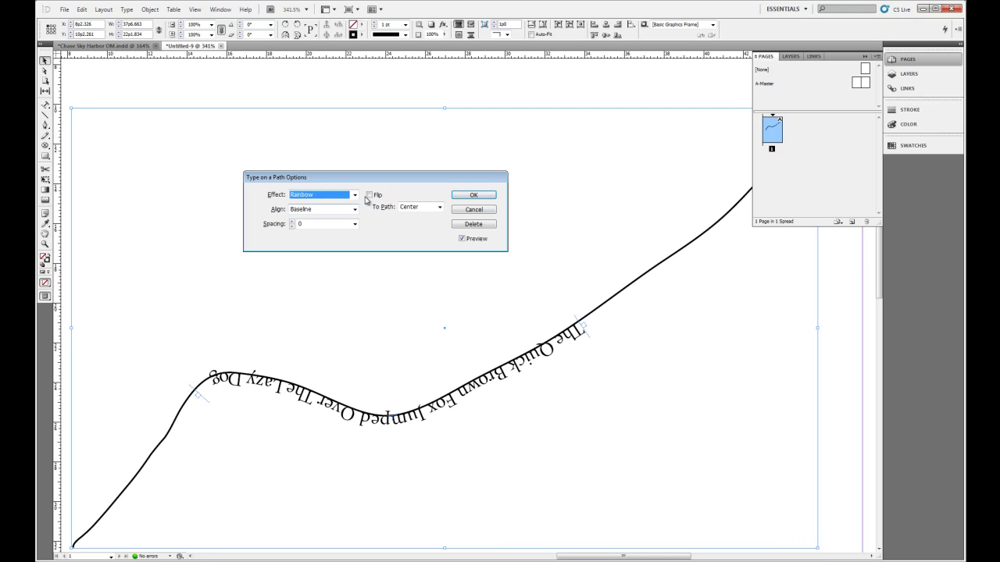
Step: Check Flip and try Ascender, Descender and Center alignment before returning to Baseline
left_click(370, 195)
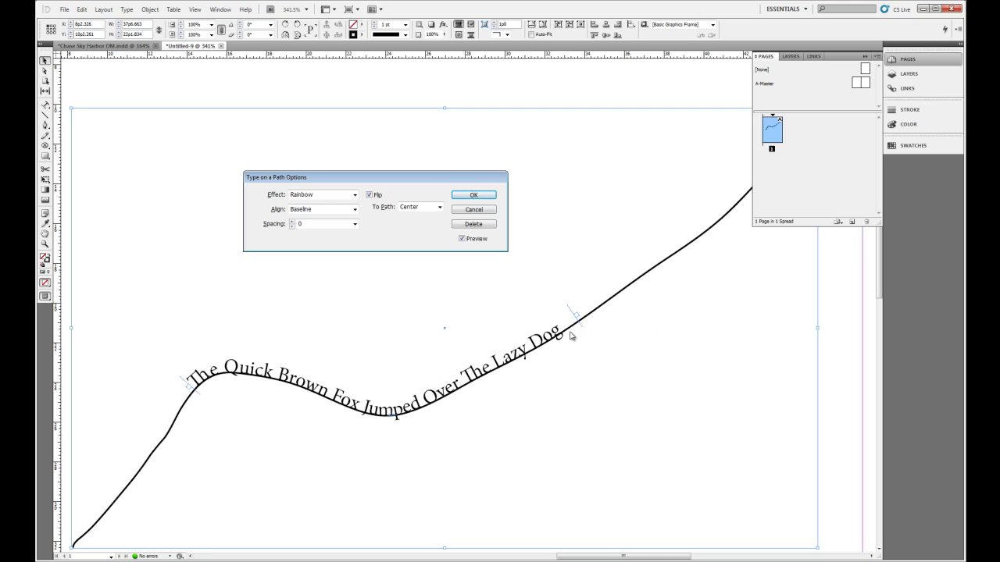
left_click(352, 210)
left_click(352, 219)
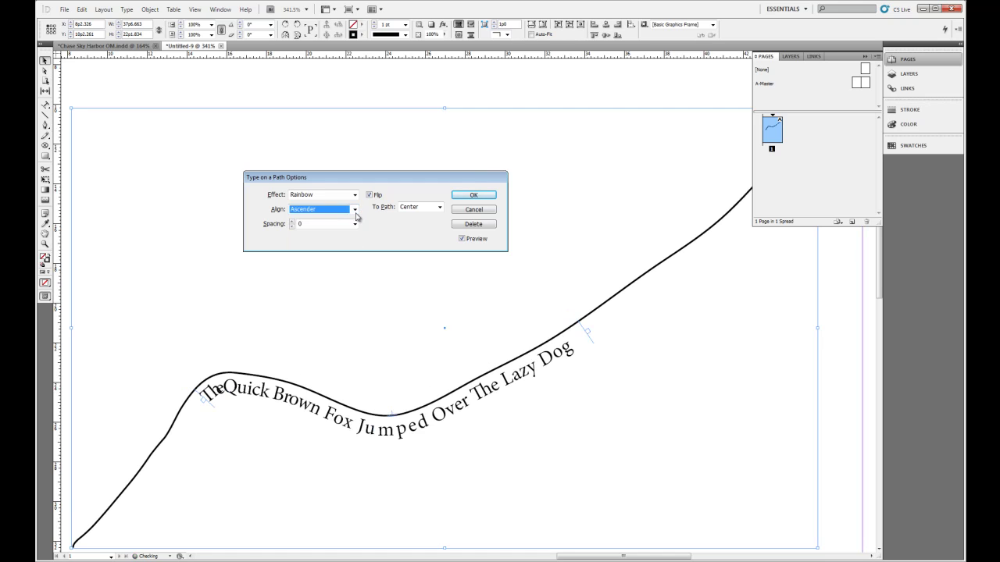
left_click(353, 210)
left_click(354, 227)
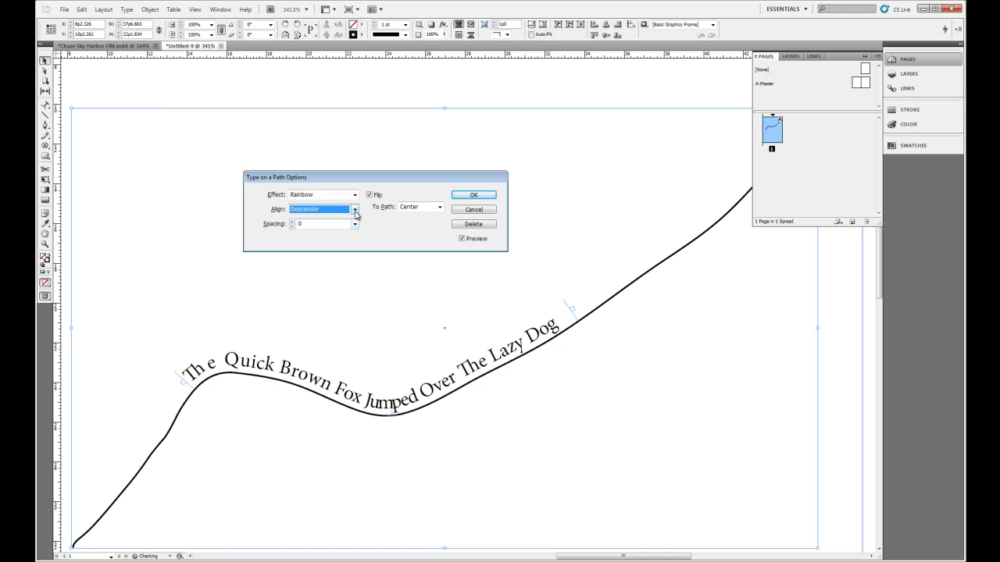
left_click(354, 210)
left_click(349, 235)
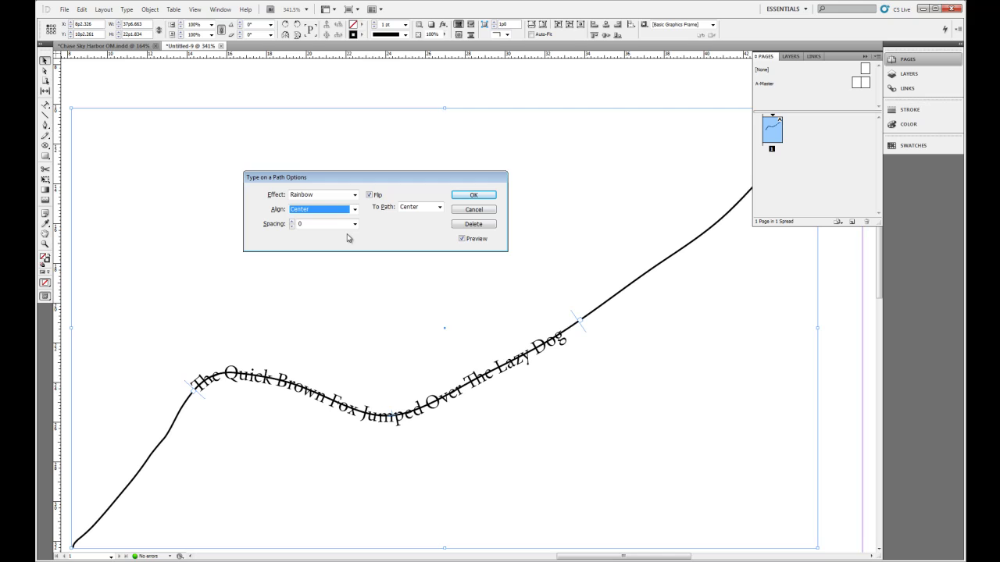
left_click(353, 209)
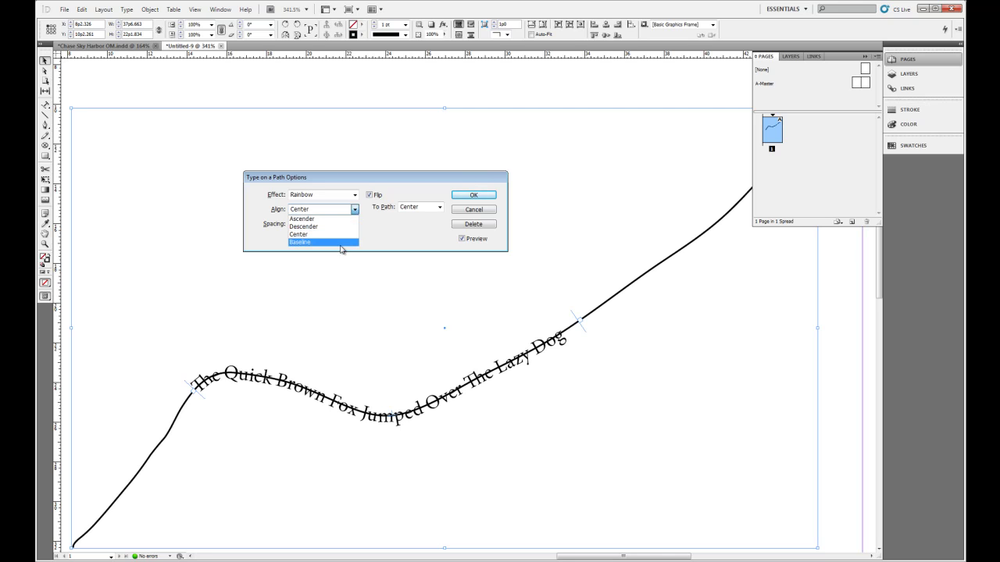
left_click(342, 243)
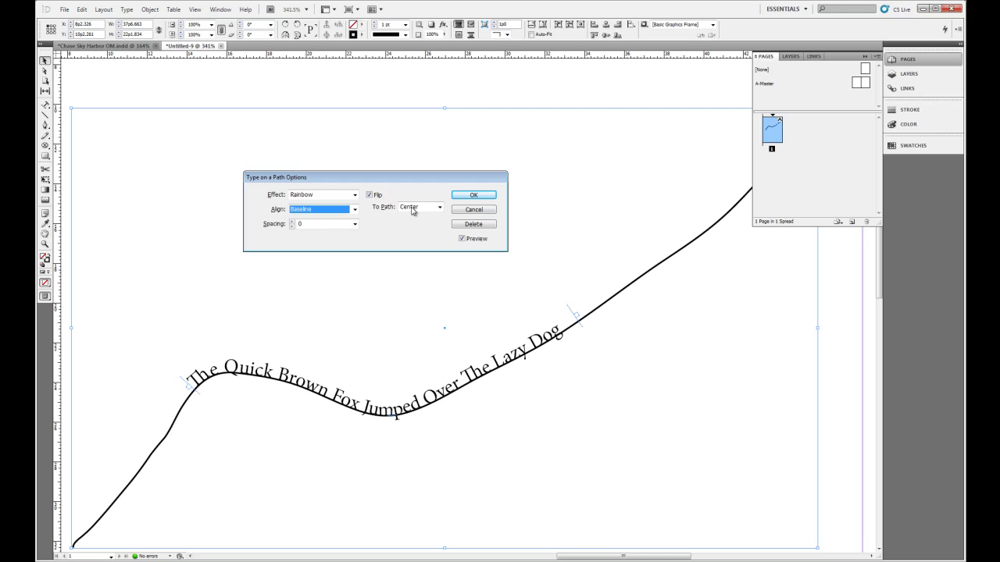
Step: Try Top and Bottom To Path positions, keep Center, and apply the path text settings
left_click(439, 208)
left_click(422, 217)
left_click(440, 208)
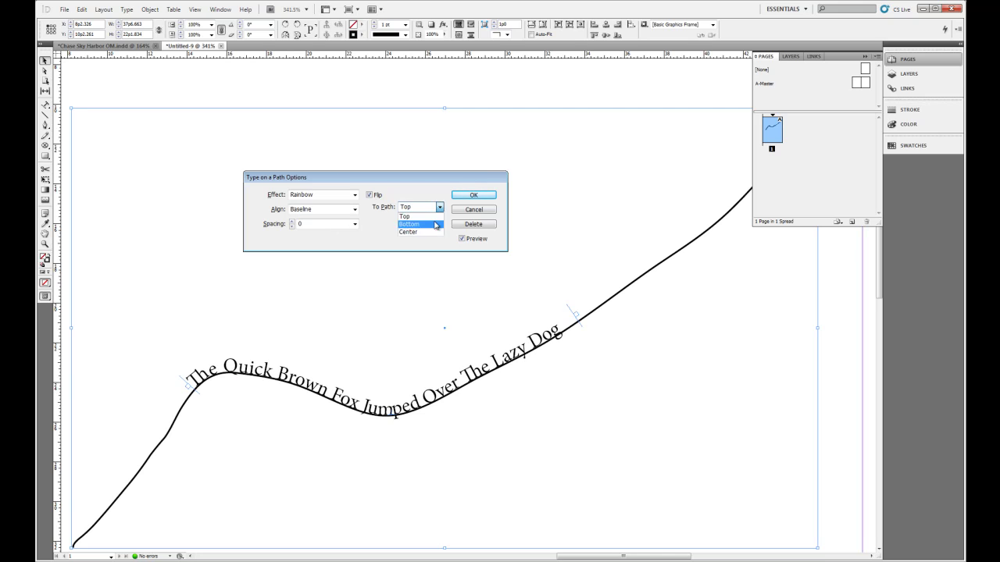
left_click(438, 224)
left_click(441, 207)
left_click(434, 232)
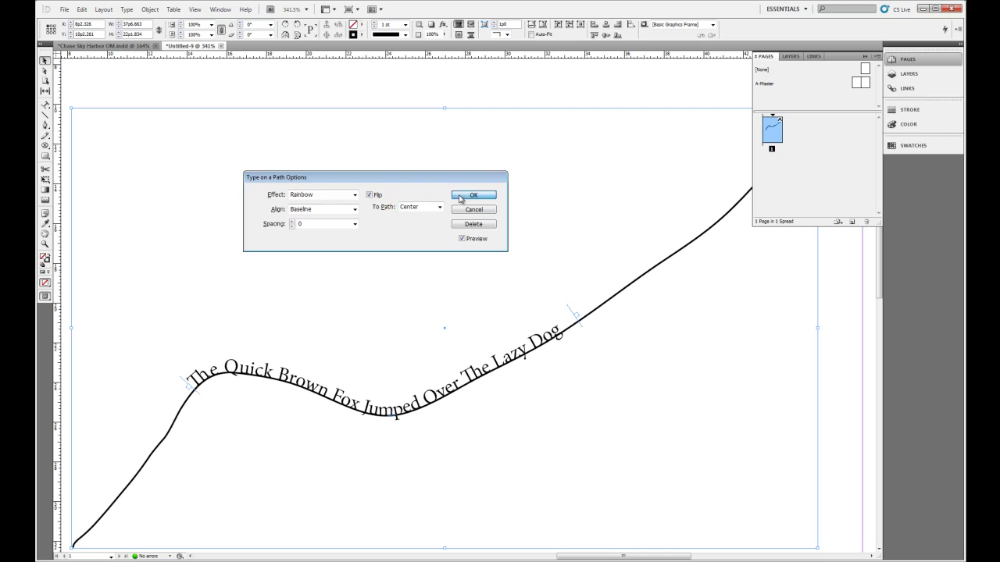
left_click(460, 199)
Step: Zoom out to 200% and delete the curve along with its path text
scroll(439, 240, "down", 2)
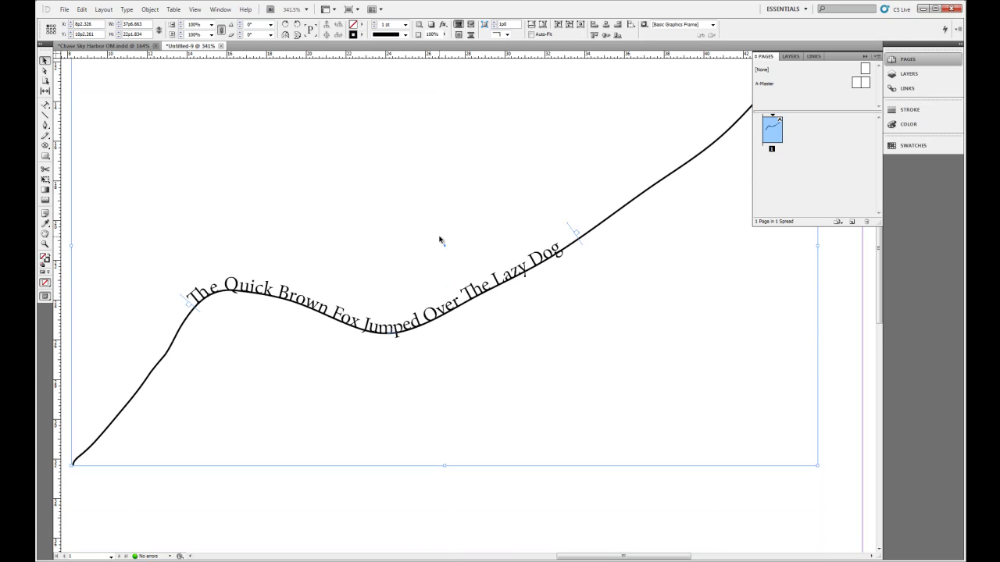
left_click(46, 246)
scroll(368, 313, "up", 1)
left_click(373, 328, "alt")
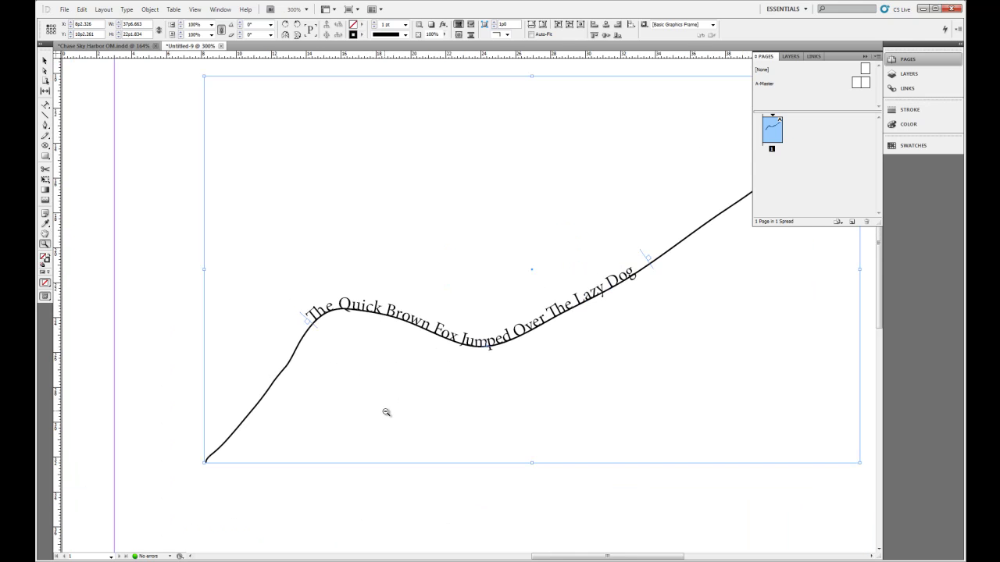
left_click(385, 412, "alt")
left_click(45, 61)
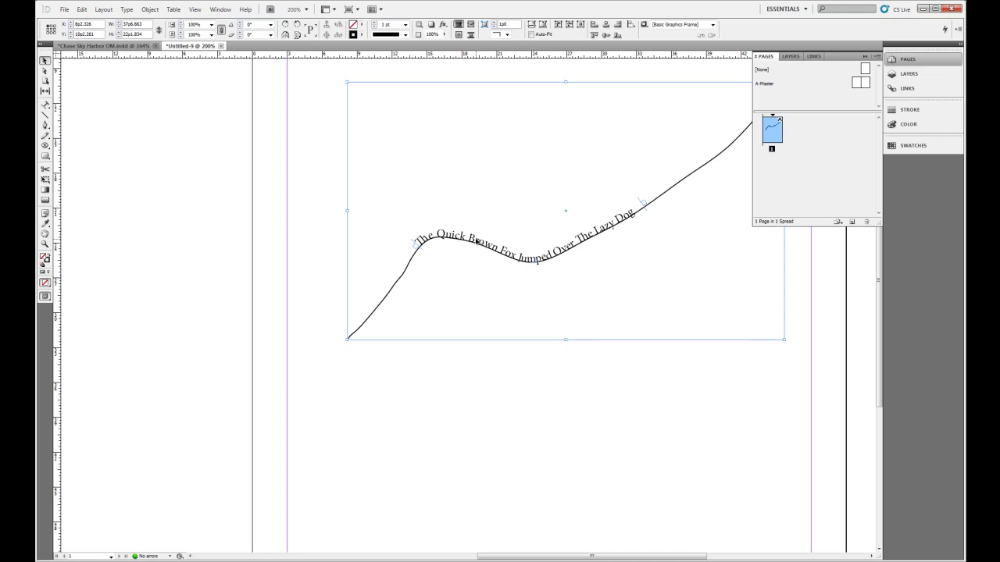
key("Delete")
left_click(45, 146)
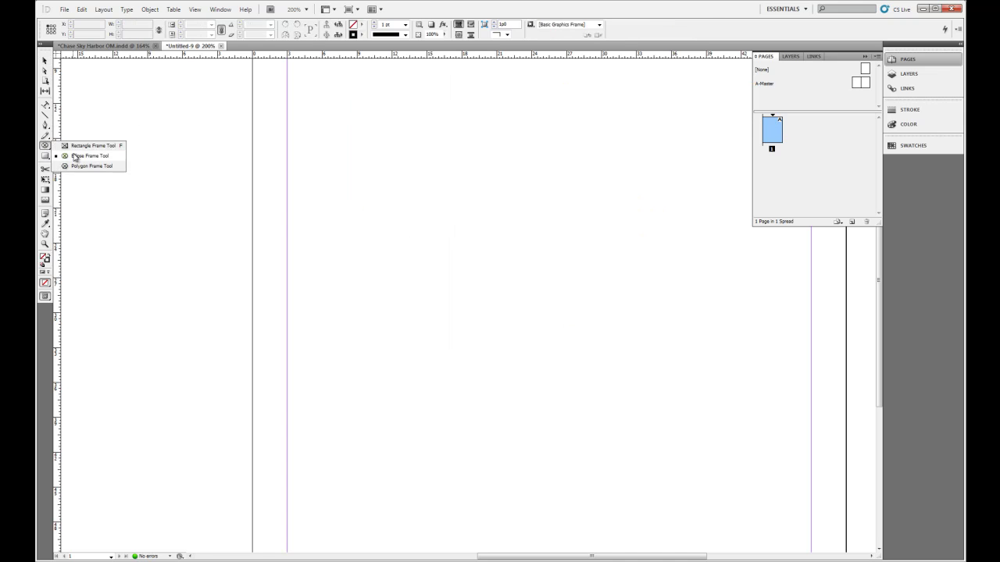
left_click(82, 155)
left_click_drag(440, 156, 691, 444)
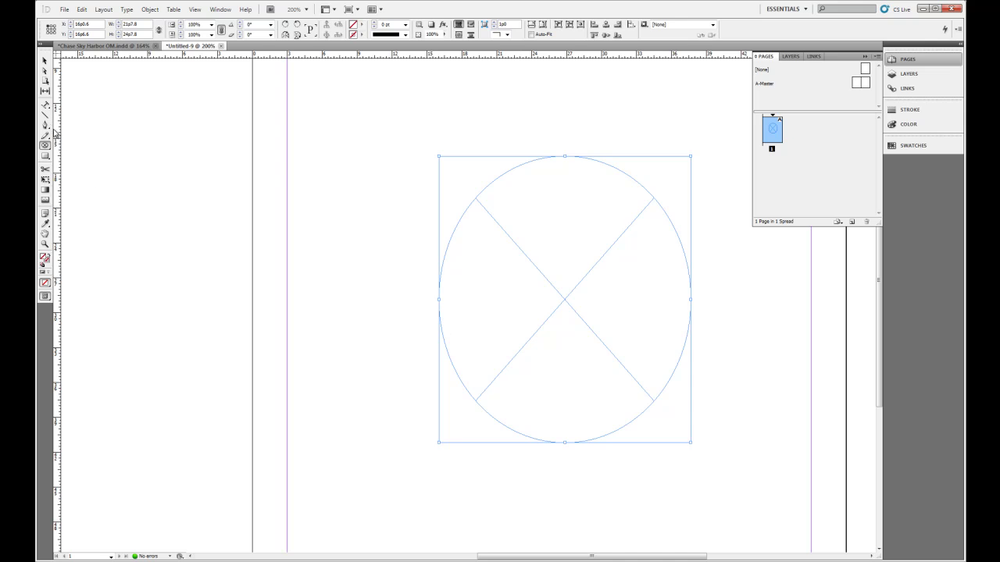
left_click(46, 104)
left_click(483, 190)
type("The ")
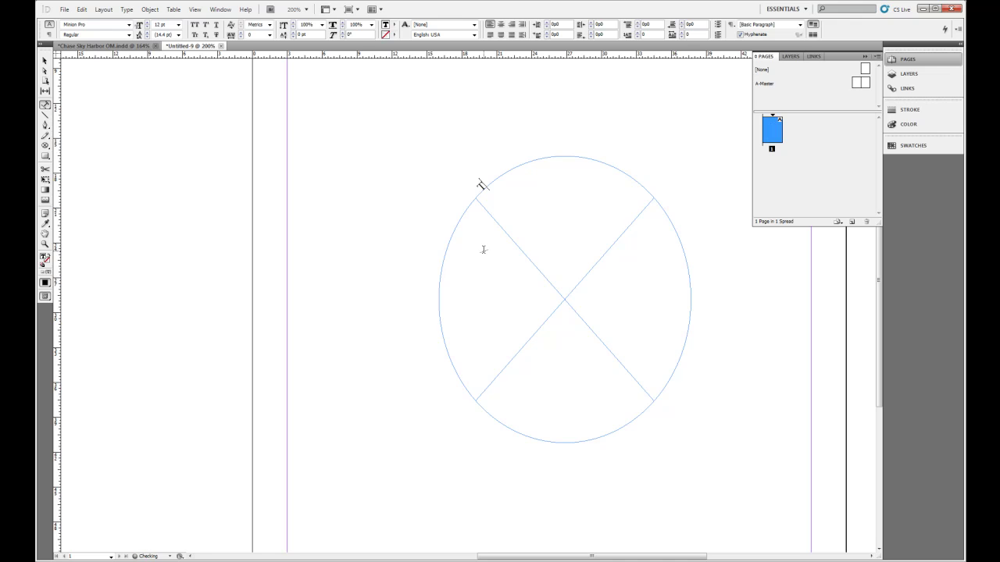
type("Quick Brown")
type(" Fix")
key("BackSpace")
key("BackSpace")
type("OX")
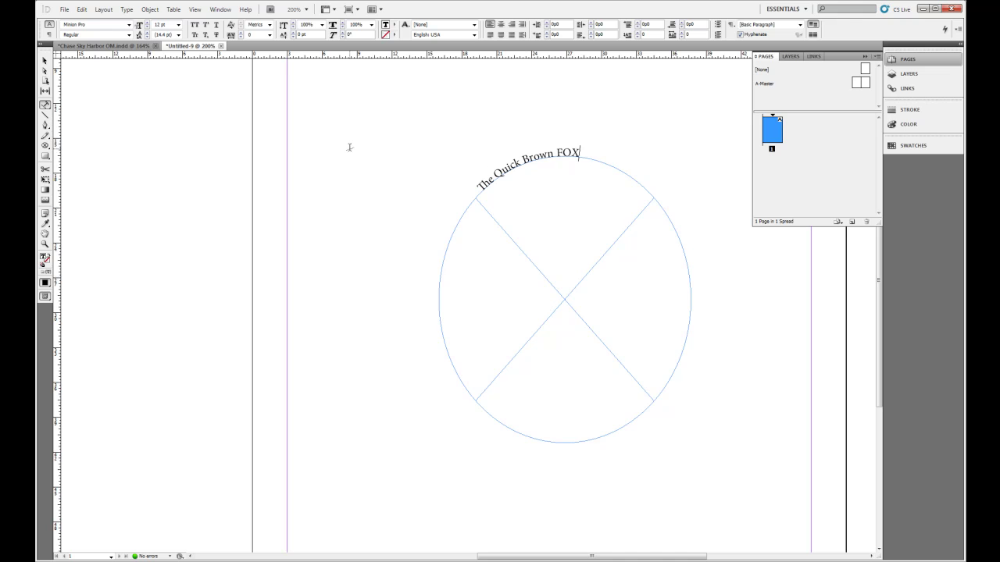
left_click(44, 61)
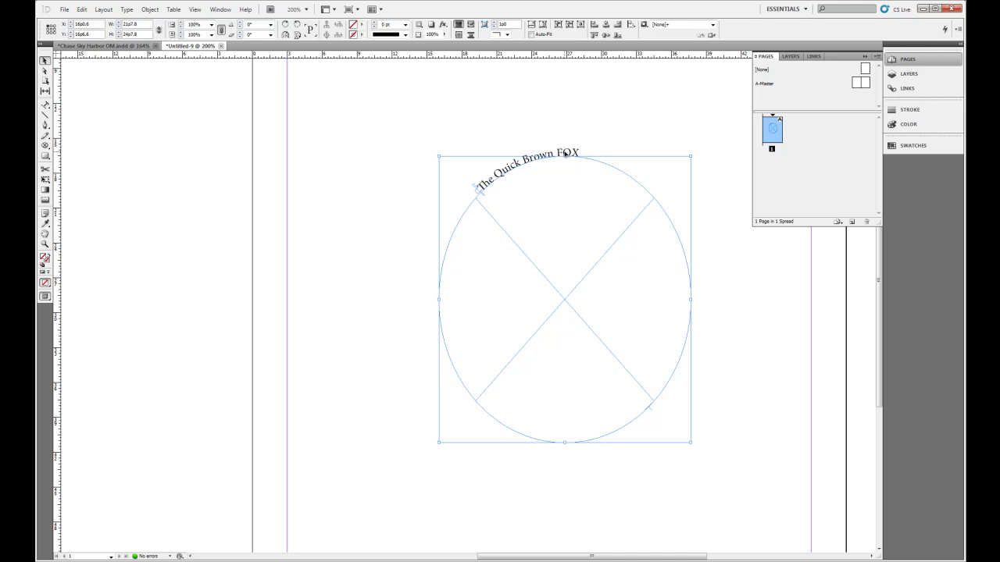
key("Delete")
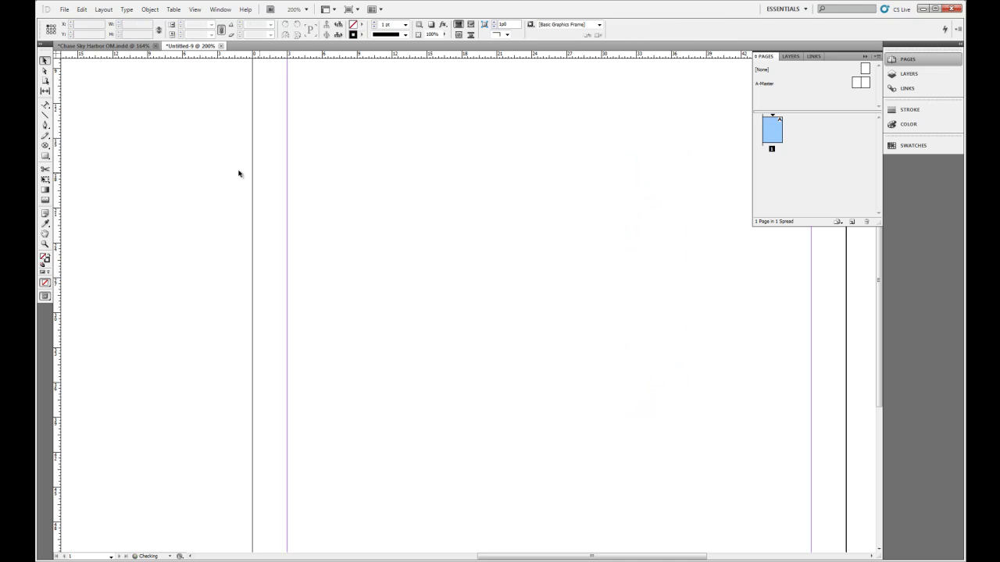
left_click(45, 136)
mouse_move(669, 122)
left_mouse_down()
mouse_move(615, 121)
mouse_move(456, 229)
mouse_move(275, 265)
left_mouse_up()
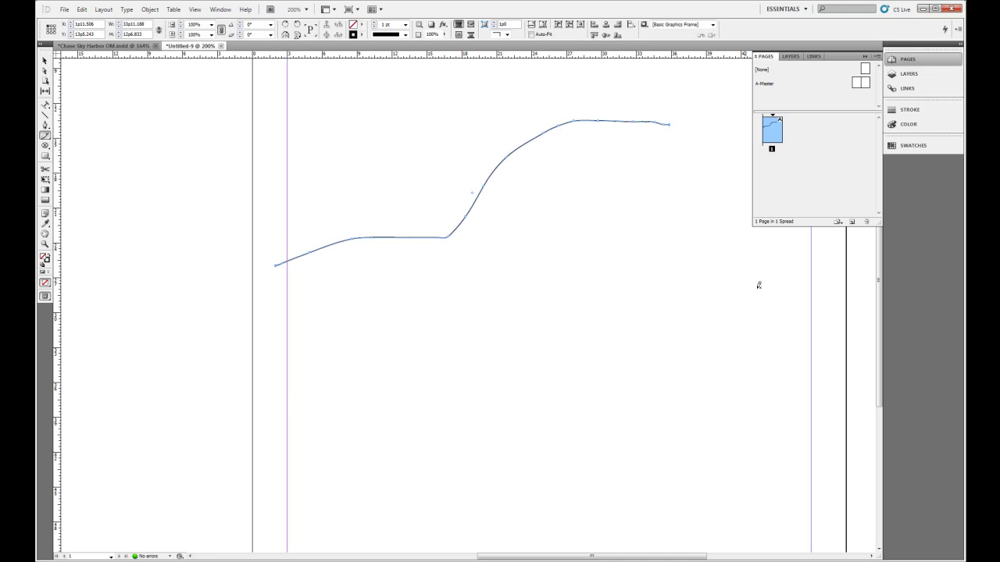
mouse_move(304, 412)
left_mouse_down()
mouse_move(326, 363)
mouse_move(475, 375)
mouse_move(598, 296)
mouse_move(613, 268)
left_mouse_up()
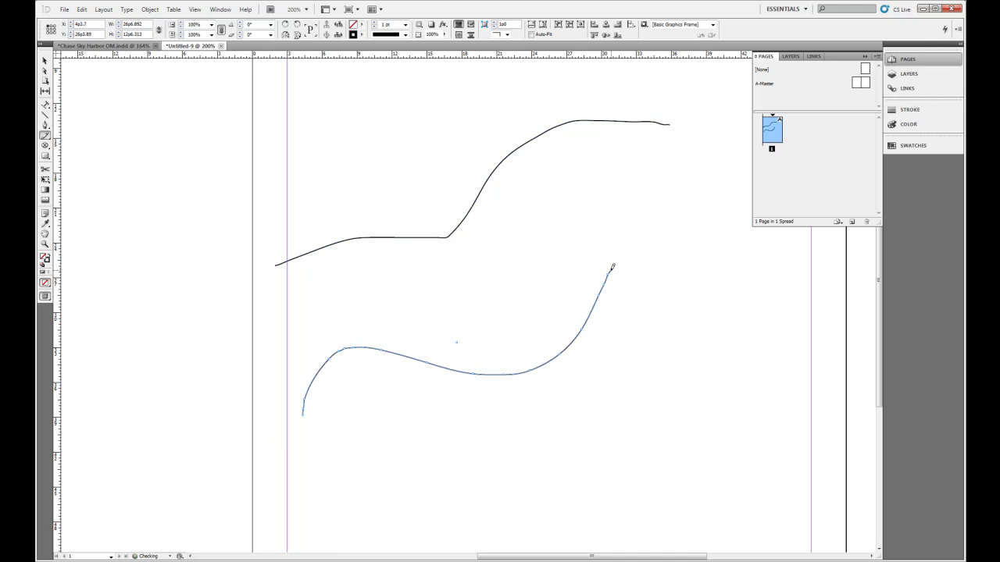
left_click(45, 104)
key("ctrl+shift+a")
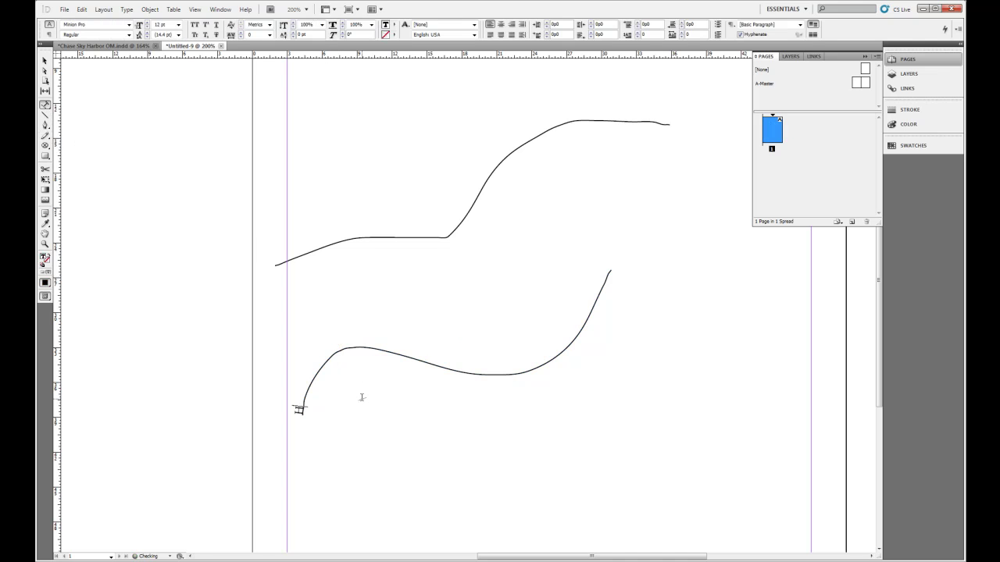
type("ellow World Thanks")
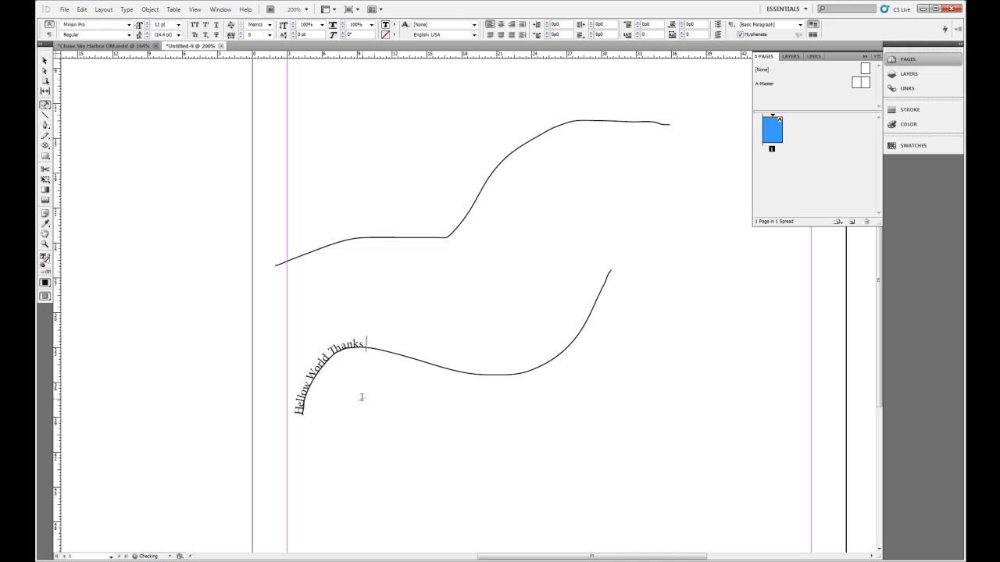
type(" for watching the show!")
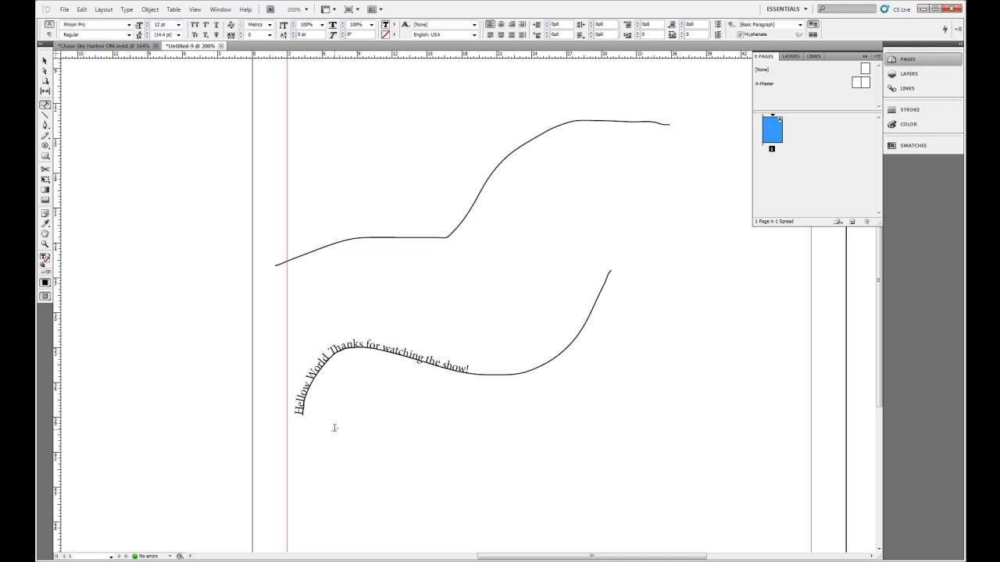
left_click(44, 60)
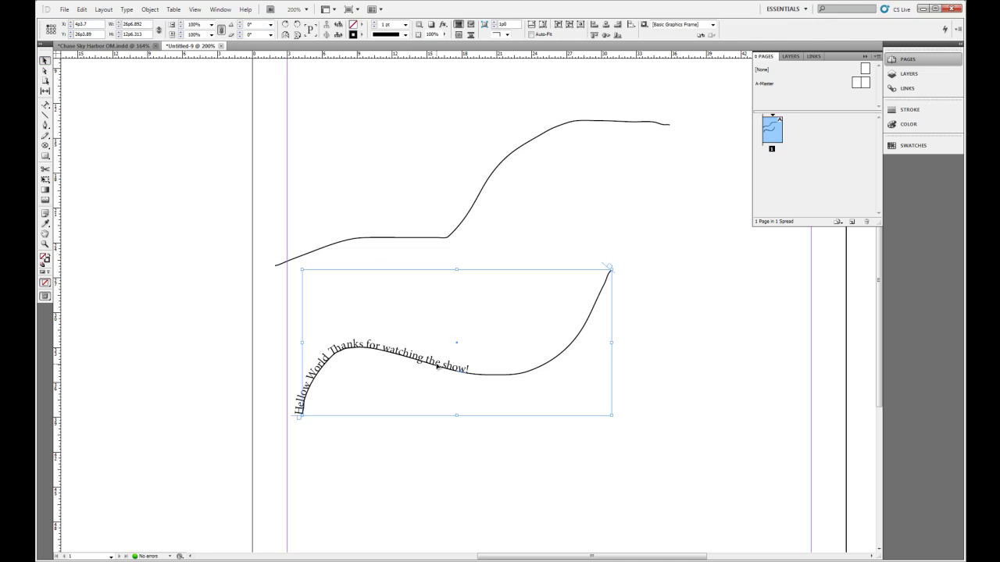
key("Delete")
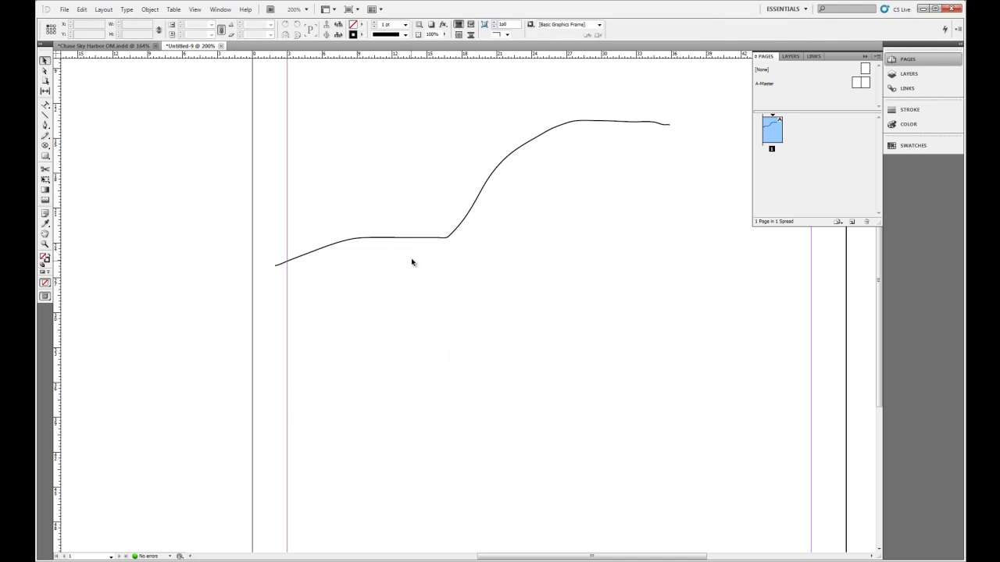
left_click(419, 240)
key("Delete")
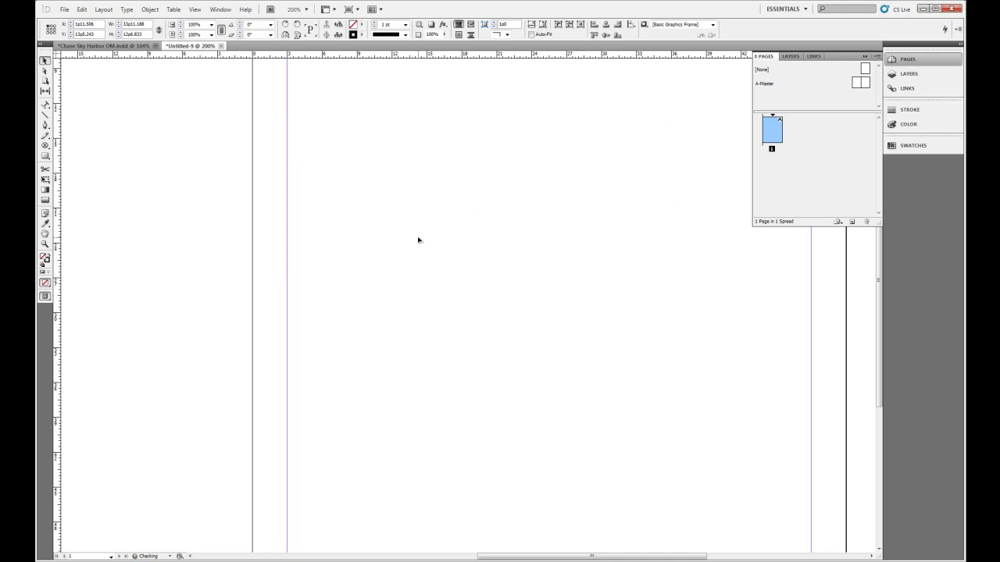